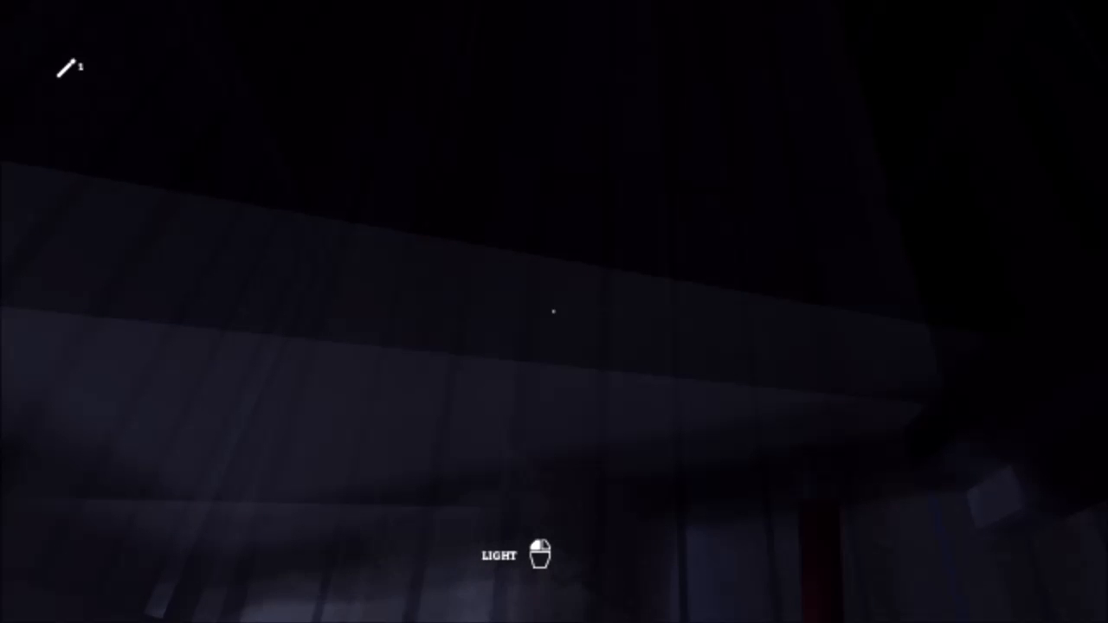
scroll(554, 312, "down", 1)
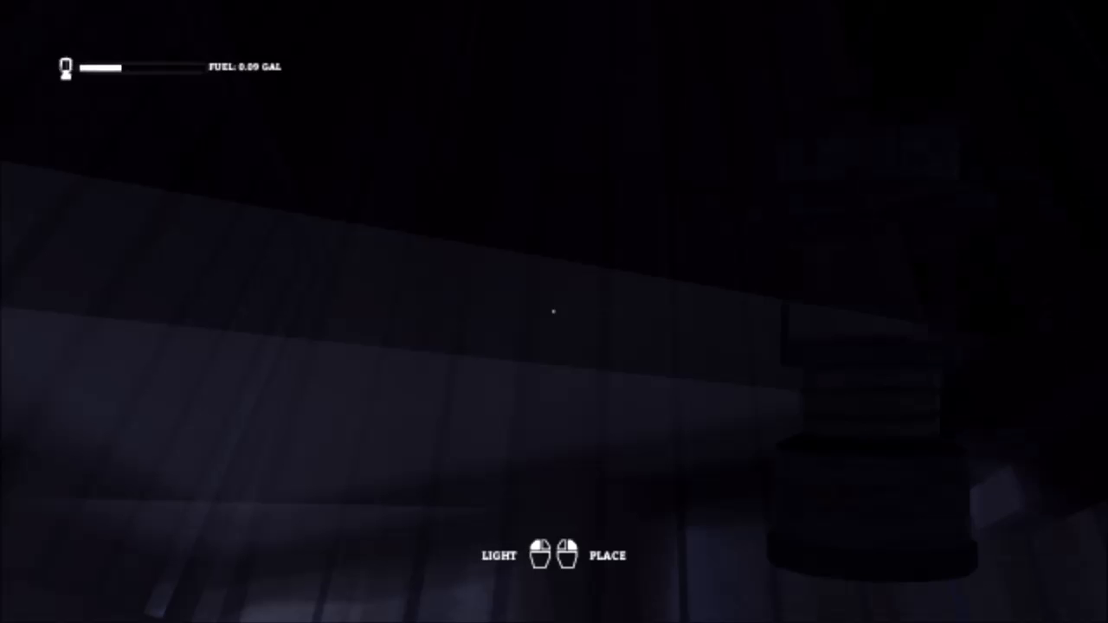
scroll(554, 311, "up", 1)
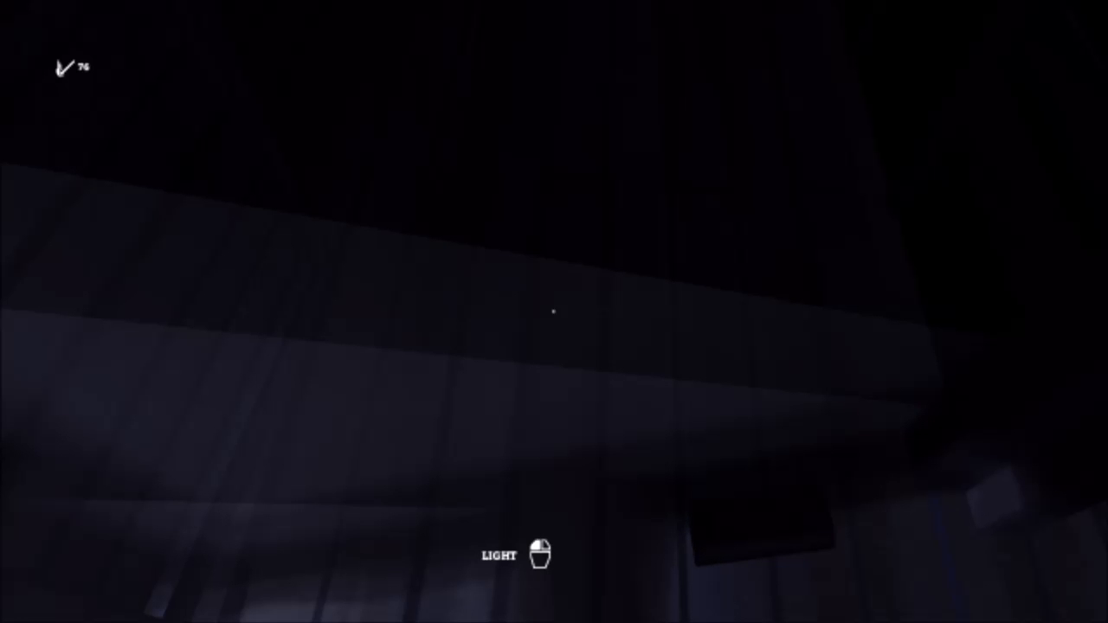
- Strike a light to see inside the dark mine
left_click(554, 311)
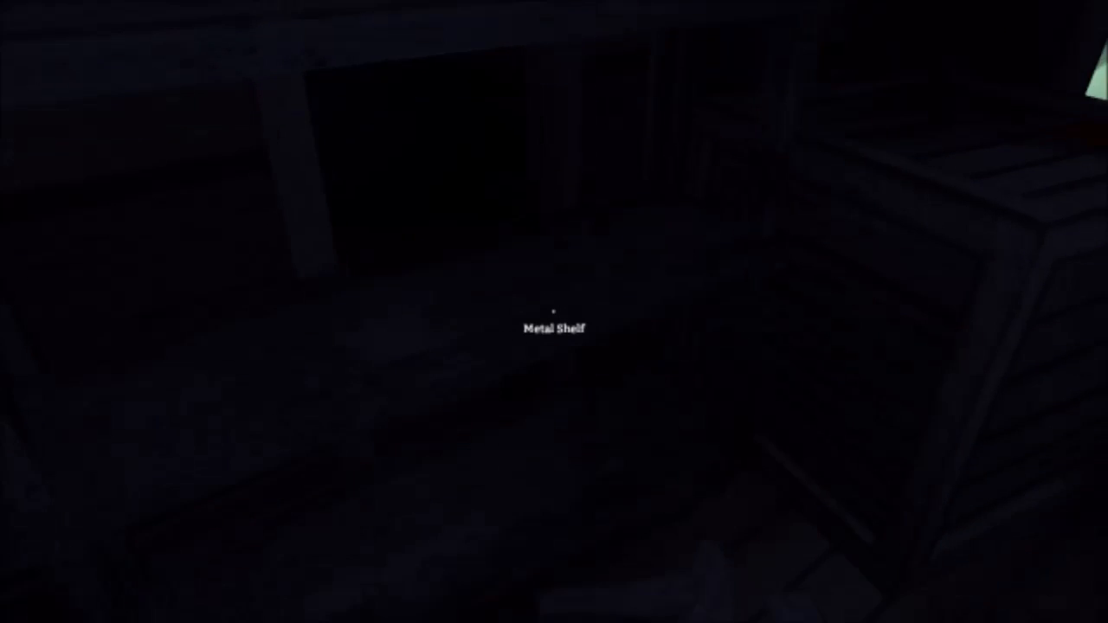
- Check the metal shelf's break-down cost (hacksaw, six scrap metal) and back out without breaking it
left_click(554, 311)
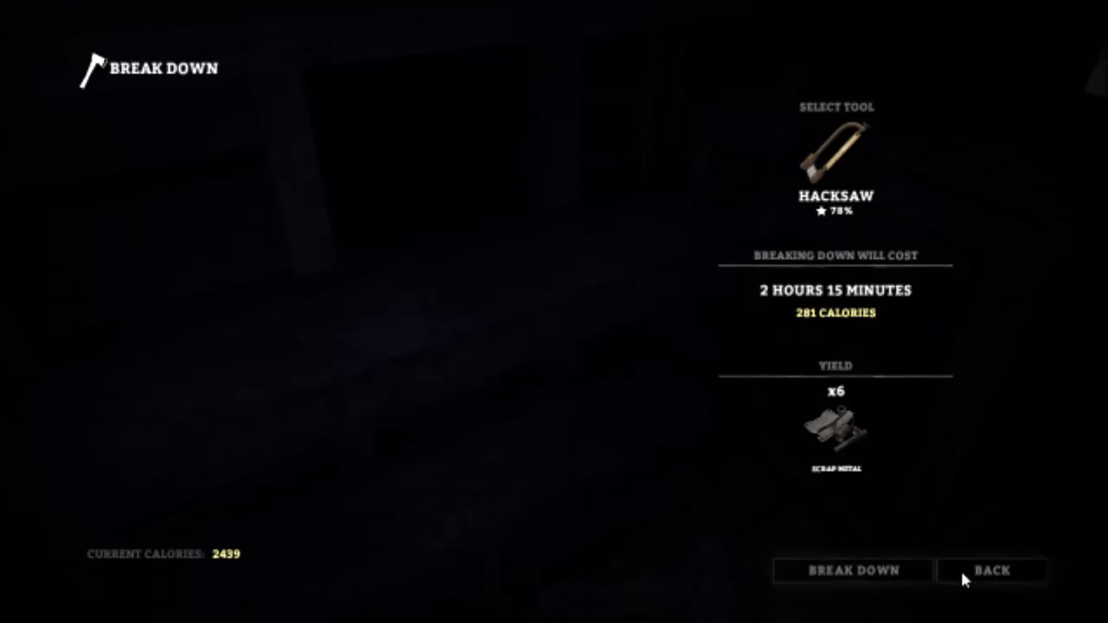
left_click(987, 570)
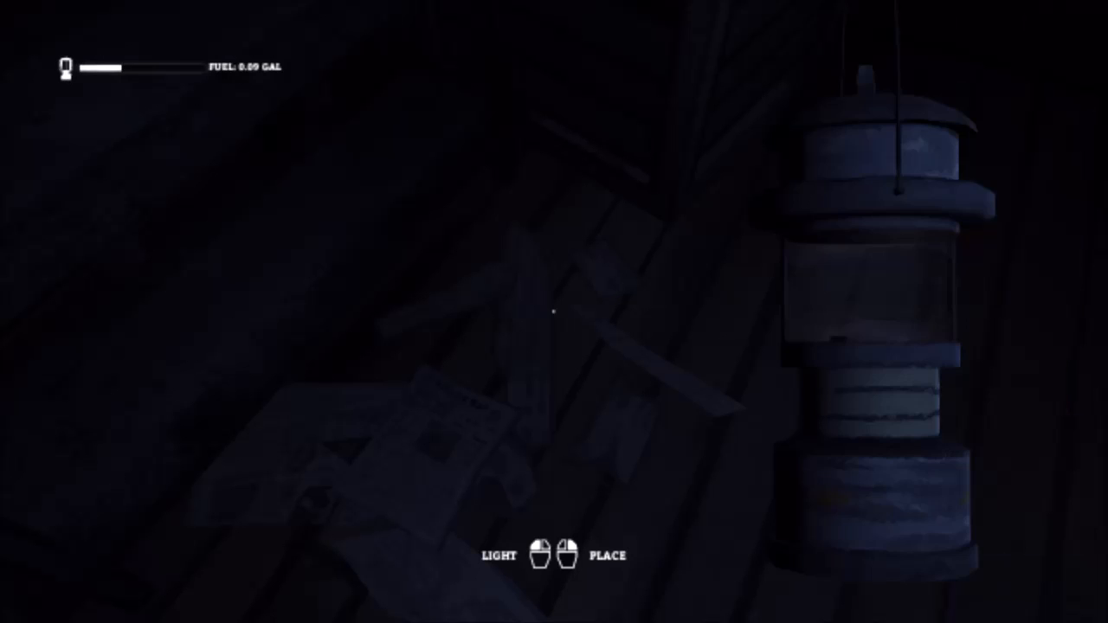
scroll(554, 312, "down", 1)
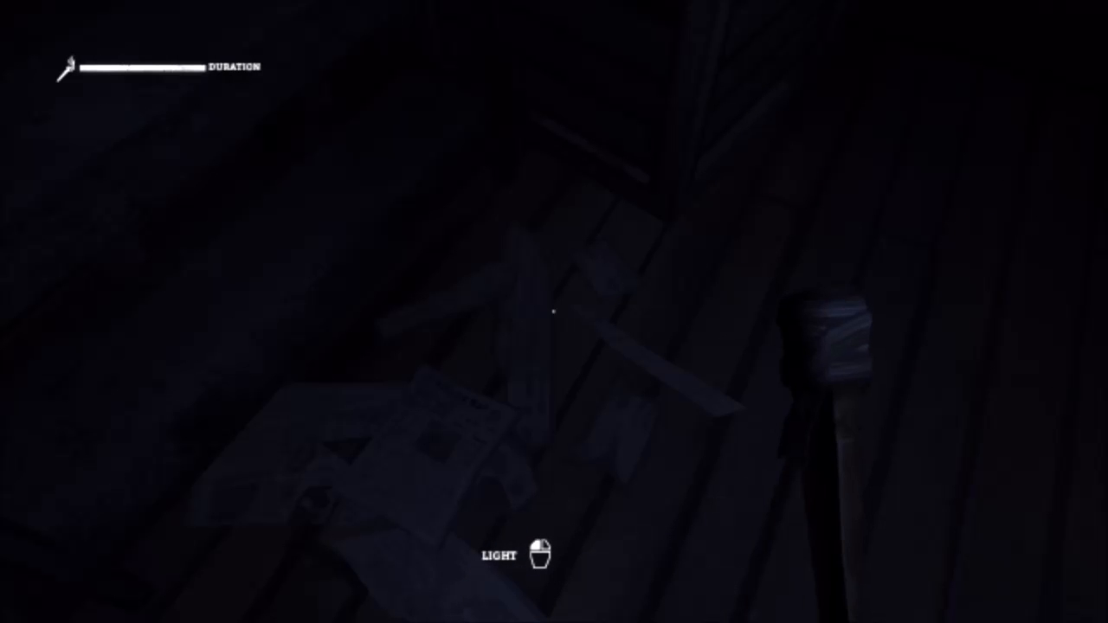
- Check daylight and survival needs, then finish searching the metal container
key("Tab")
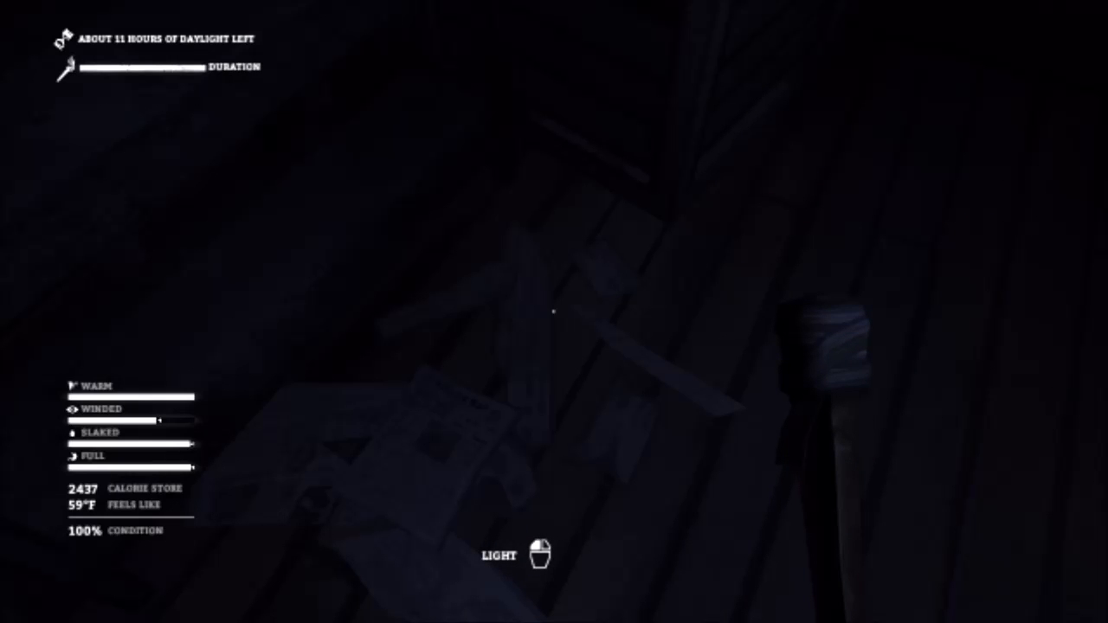
scroll(554, 312, "down", 1)
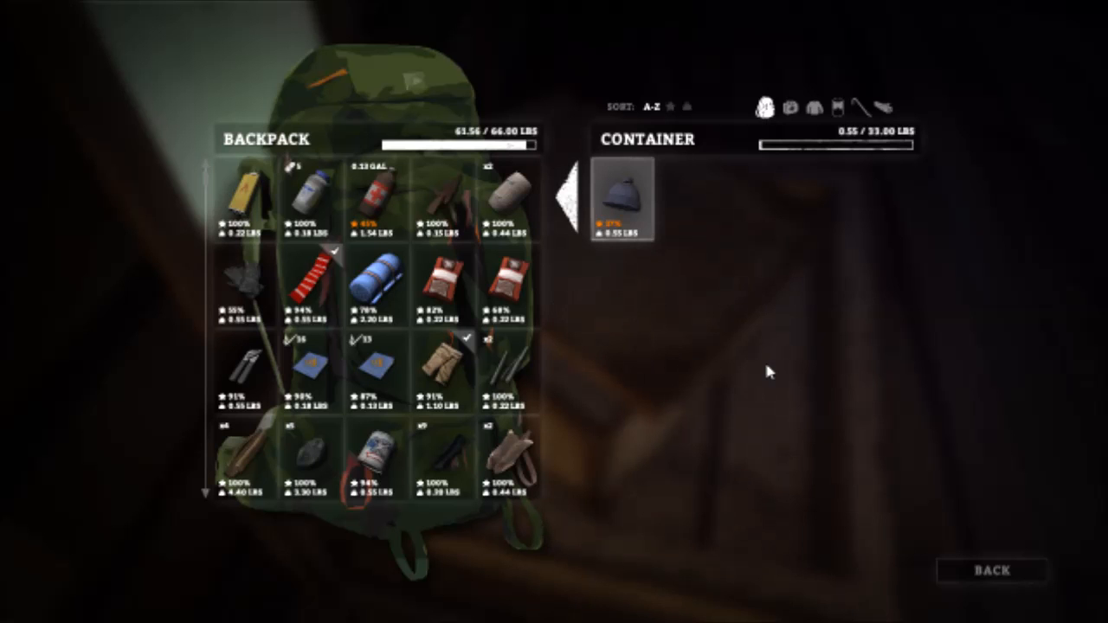
left_click(957, 566)
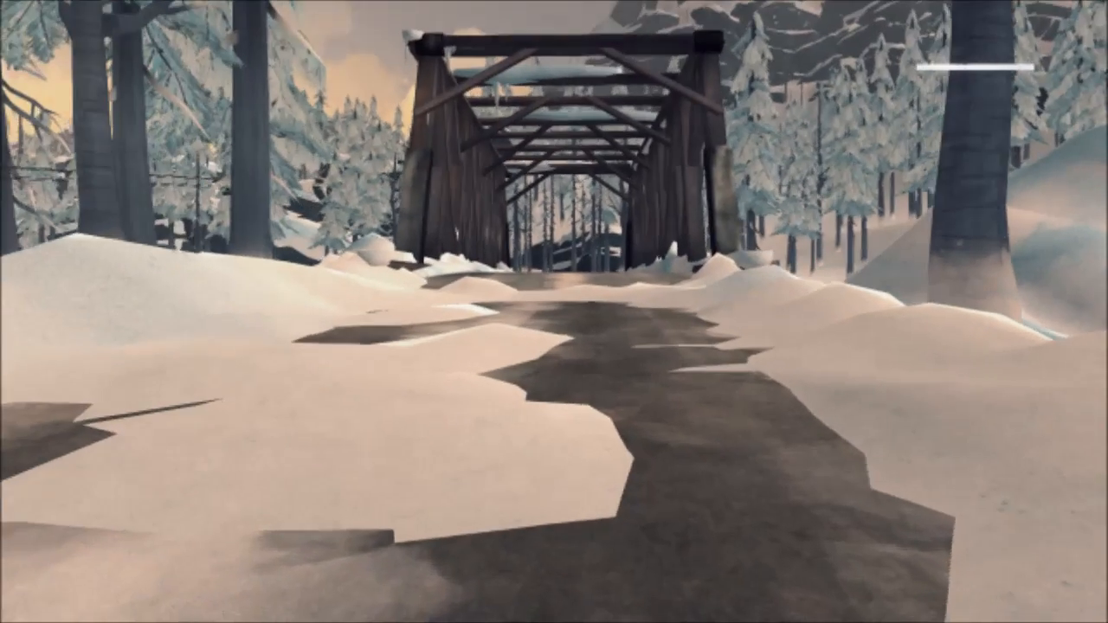
- Walk out of the mine entrance toward the wooden truss bridge
key("w")
- Walk onto the truss bridge and continue across it
key("w")
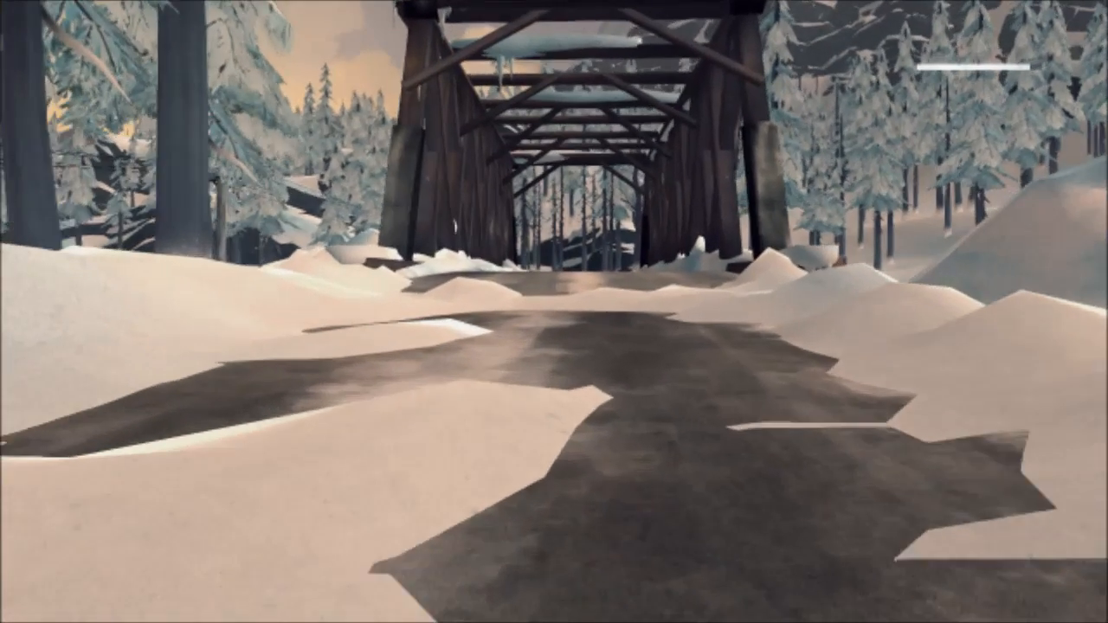
key("w")
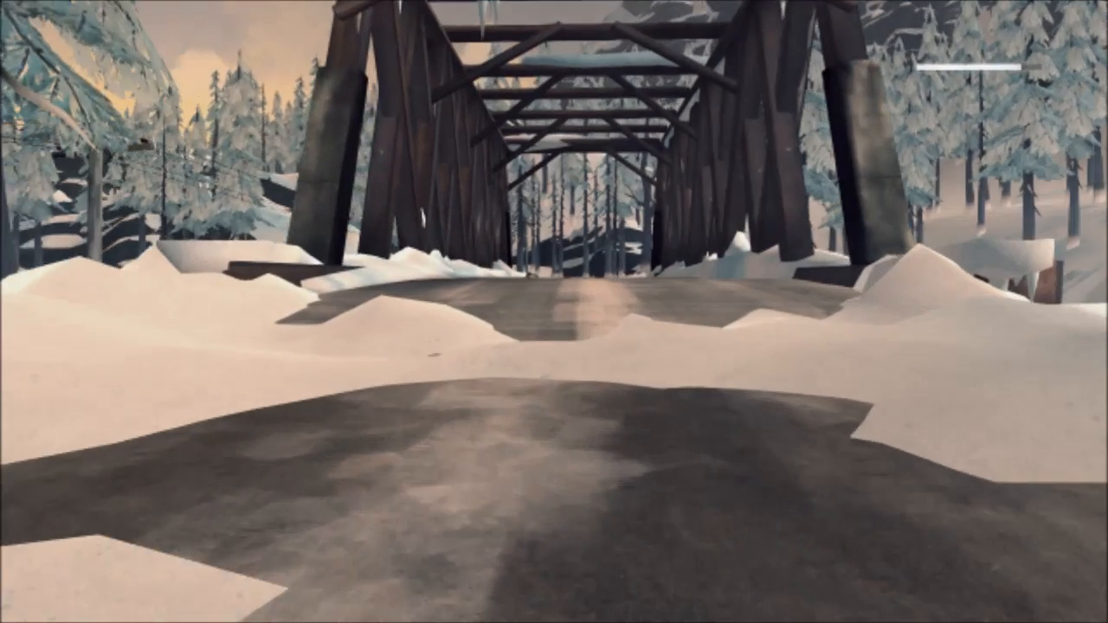
key("w")
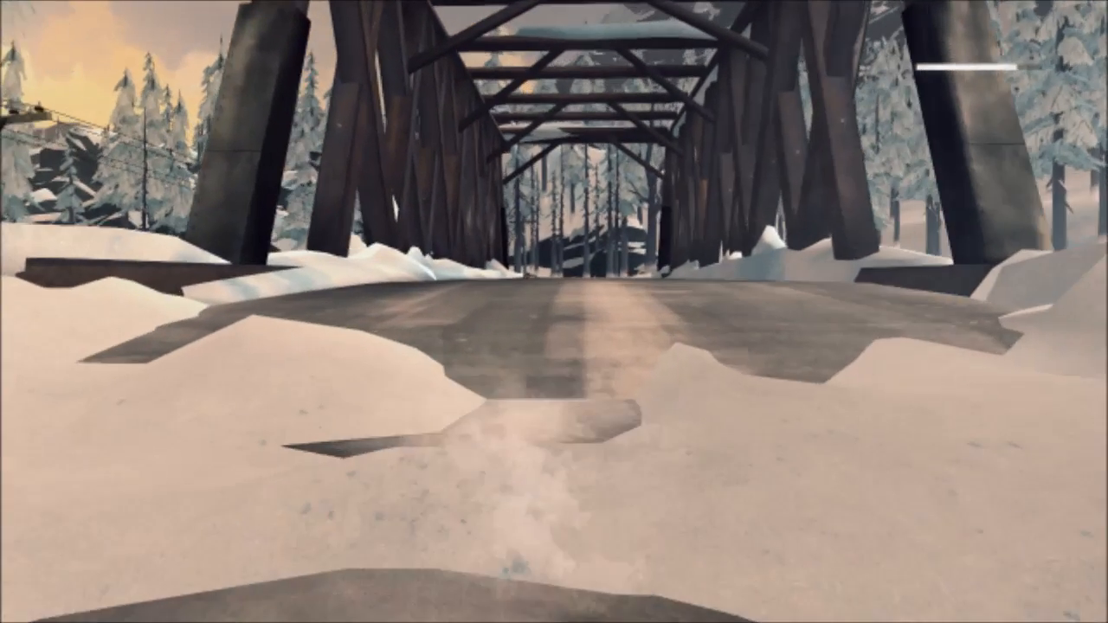
key("w")
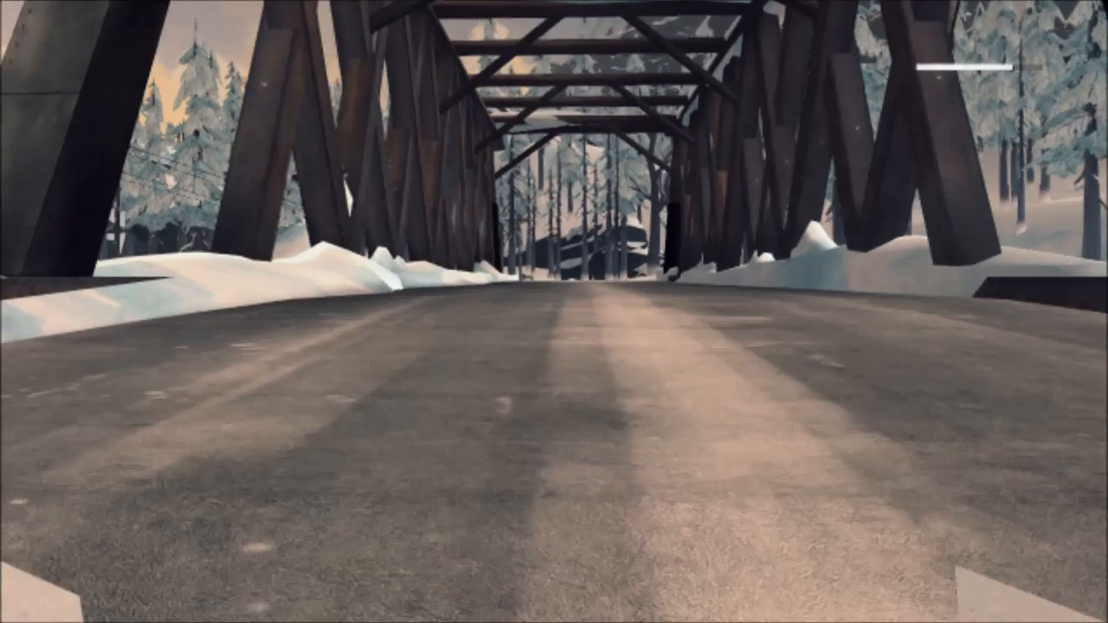
key("w")
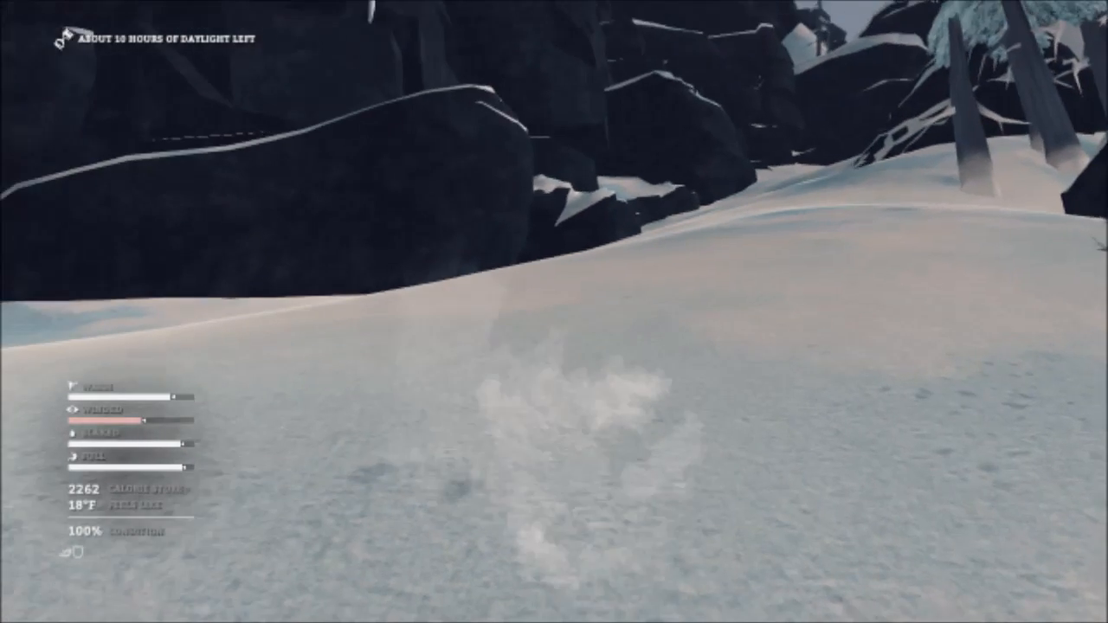
- Filter the backpack to food, sort by condition, and drink the nearly empty Orange Soda
key("i")
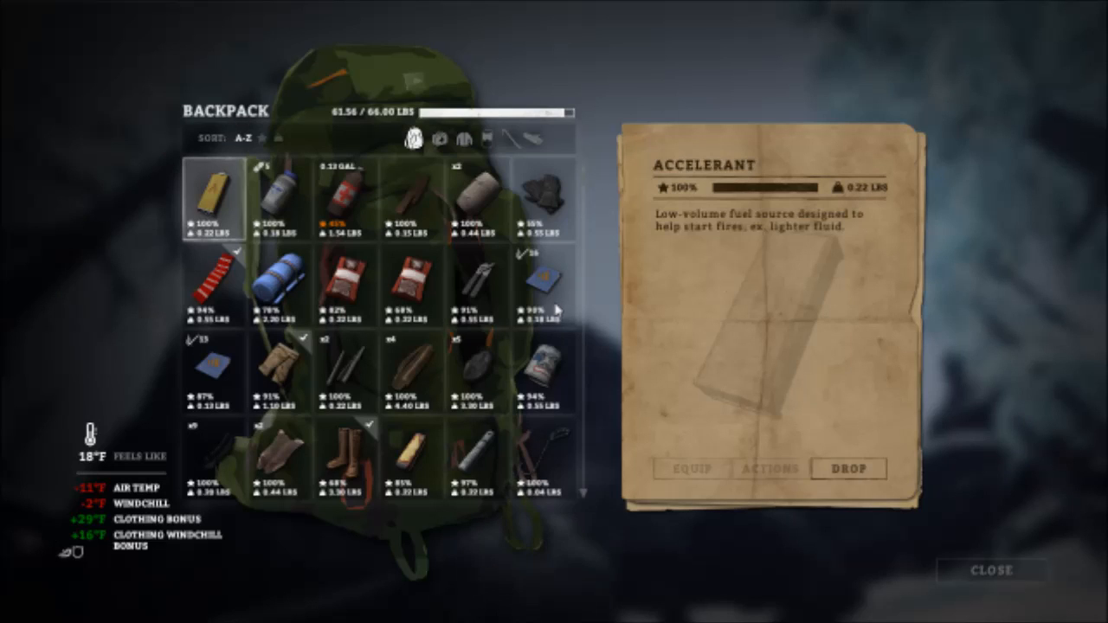
left_click(487, 140)
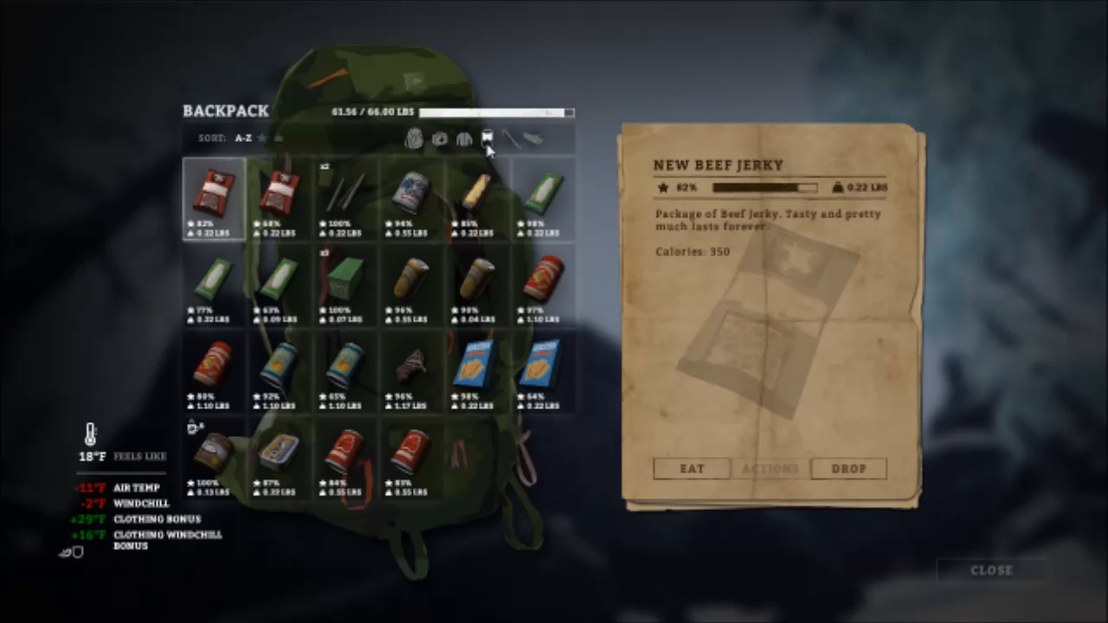
left_click(412, 279)
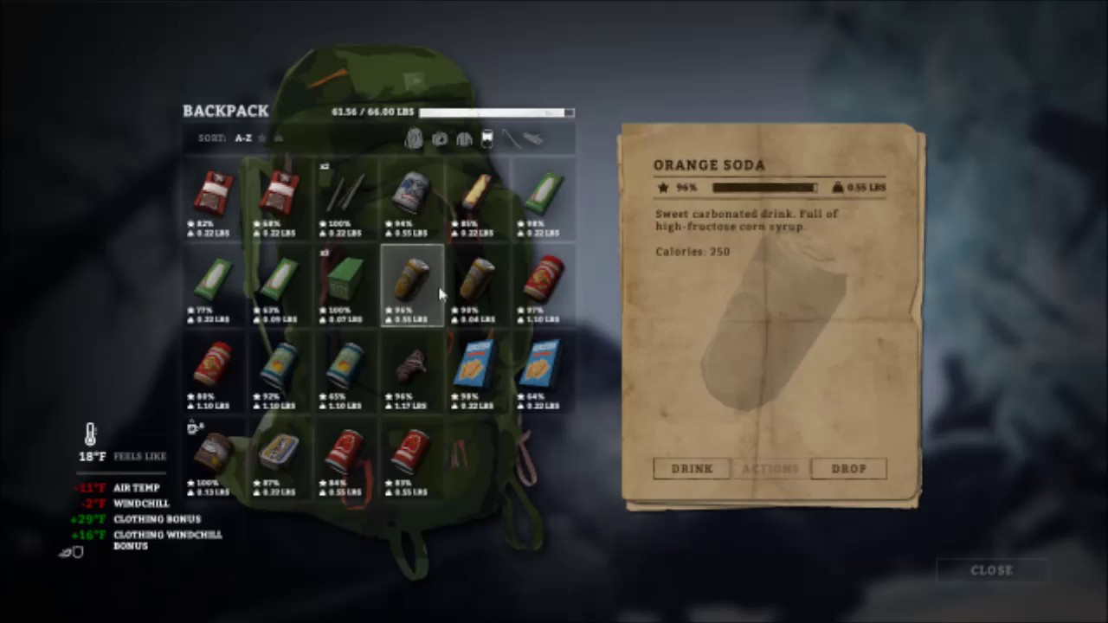
left_click(264, 140)
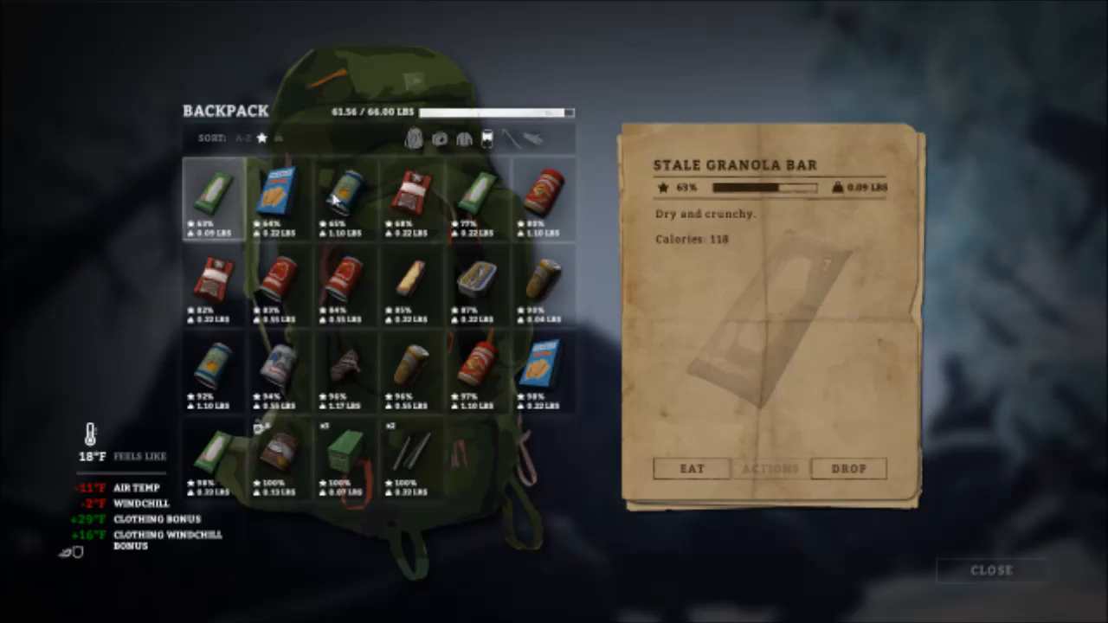
left_click(539, 283)
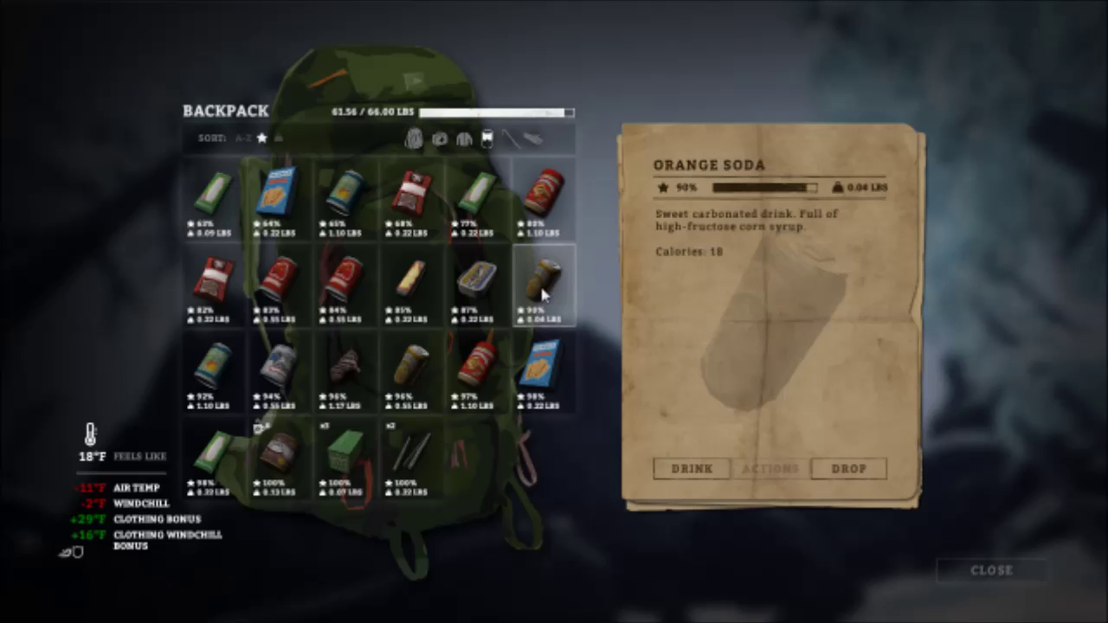
left_click(684, 471)
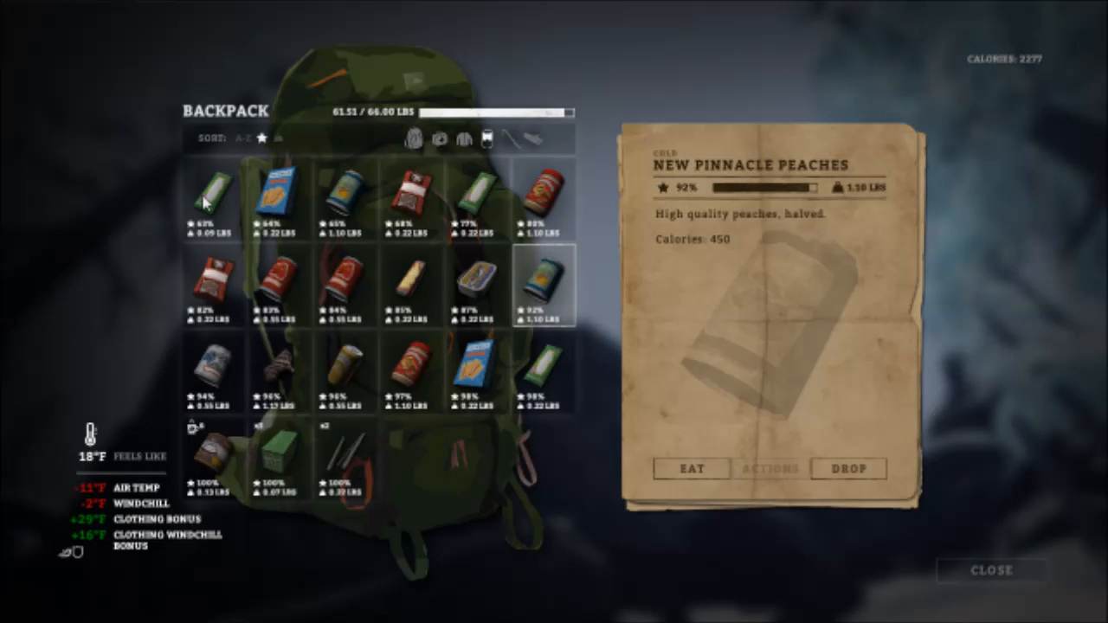
- Eat the stale granola bar from the backpack
left_click(212, 204)
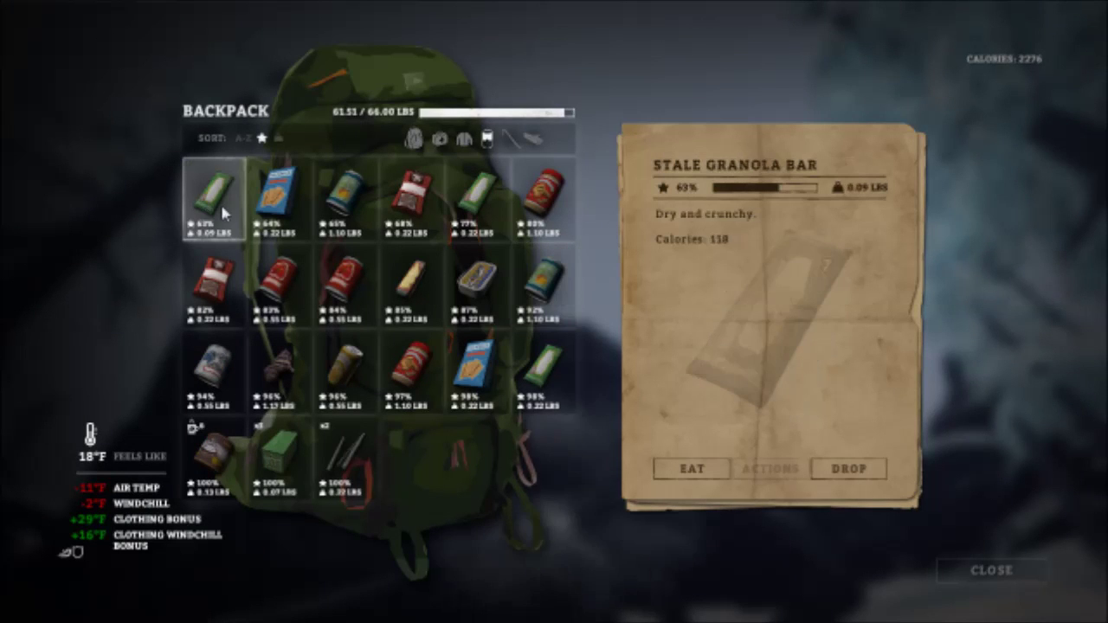
left_click(662, 474)
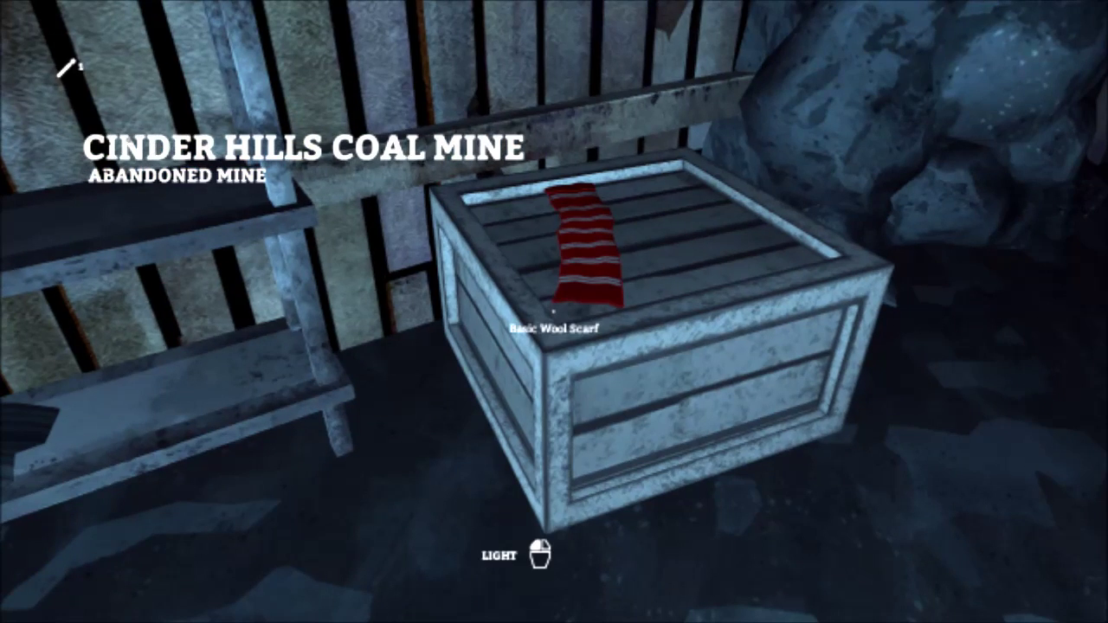
- Cycle past the flare and storm lantern, then choose the torch from the Light Sources wheel
key("1")
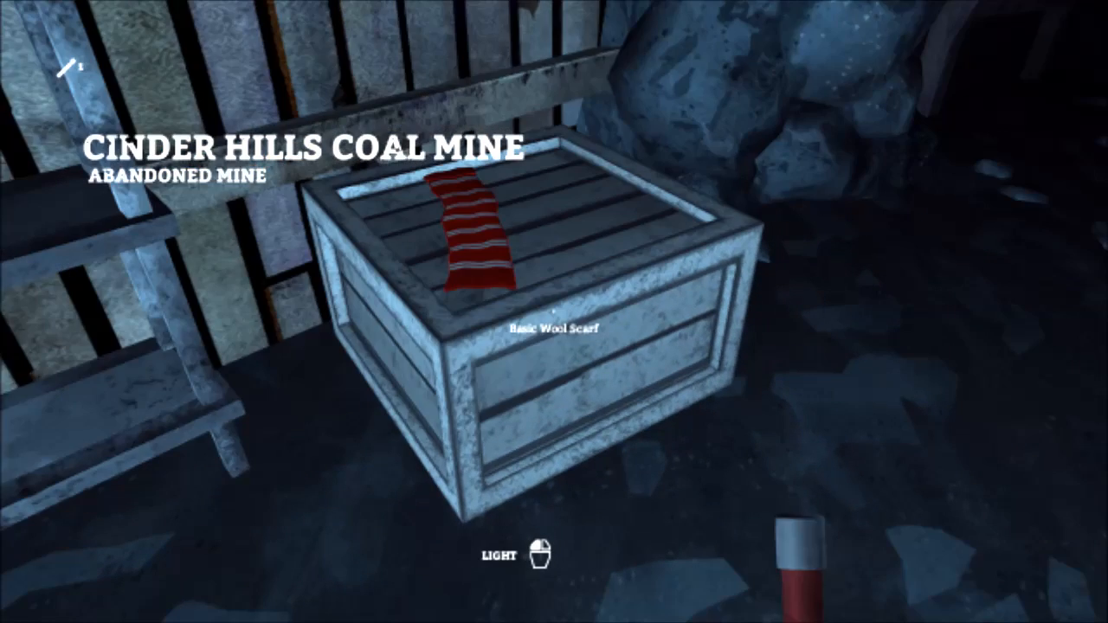
key("2")
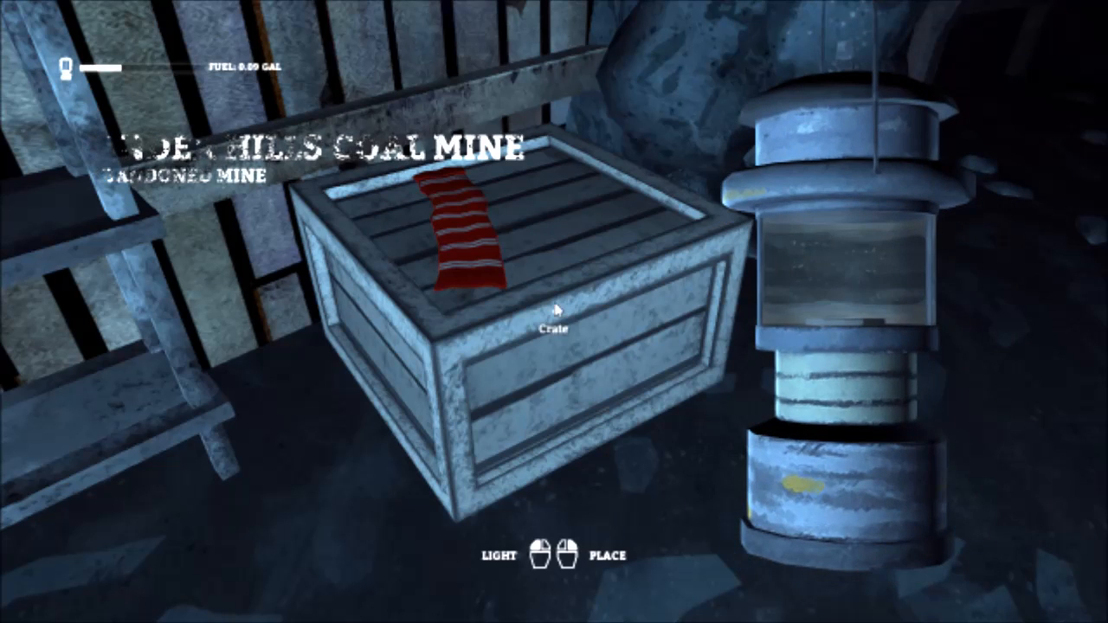
key("Tab")
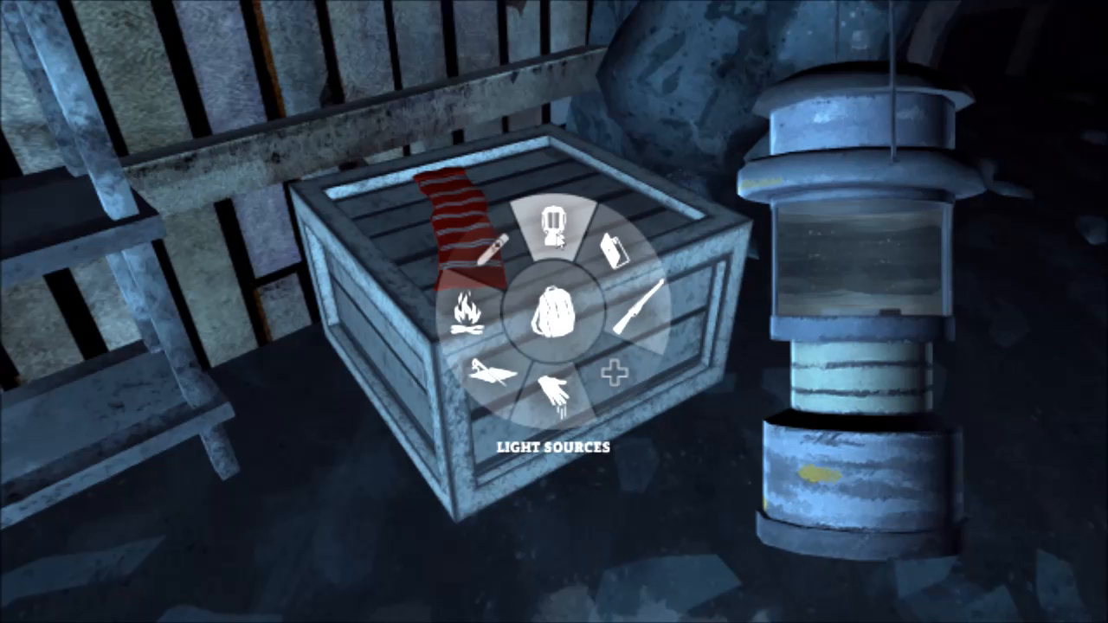
left_click(558, 240)
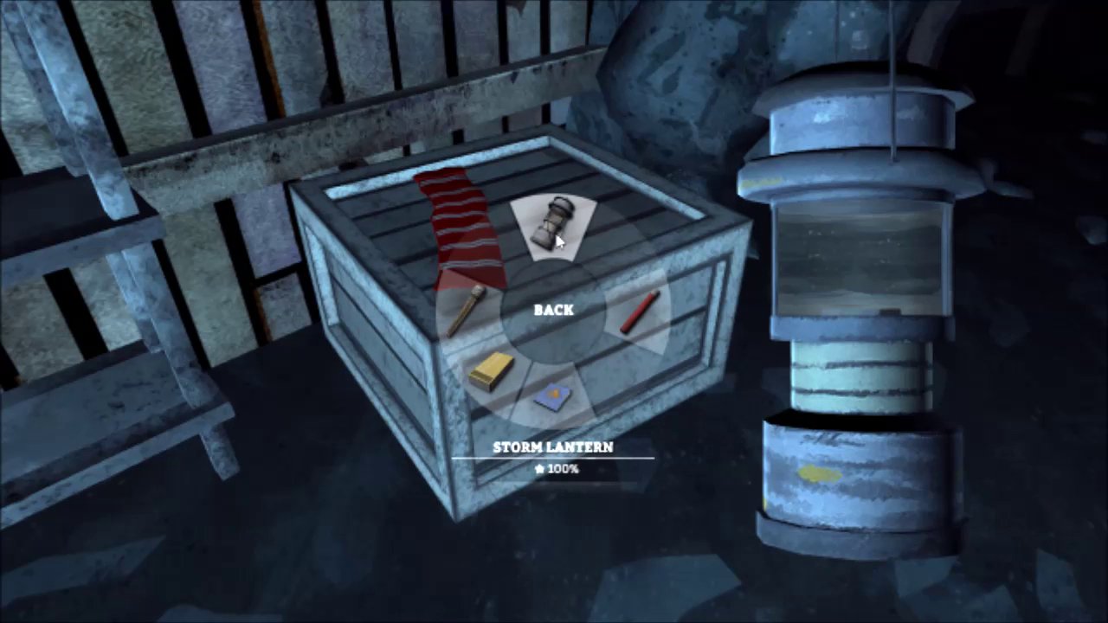
left_click(478, 313)
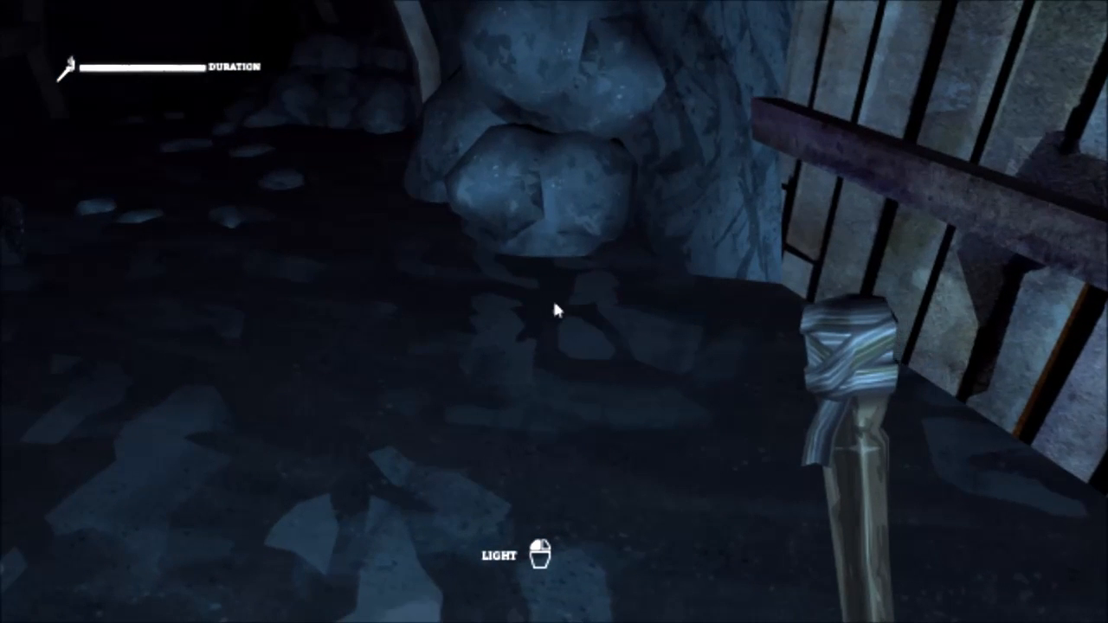
- Light the torch with wood matches
left_click(552, 310)
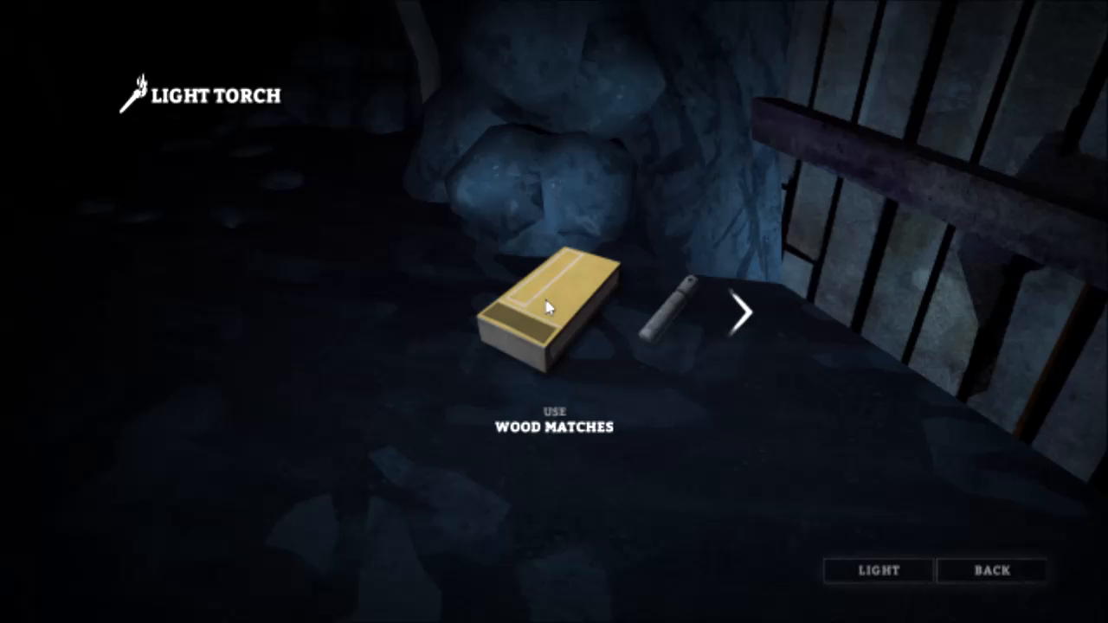
key("Return")
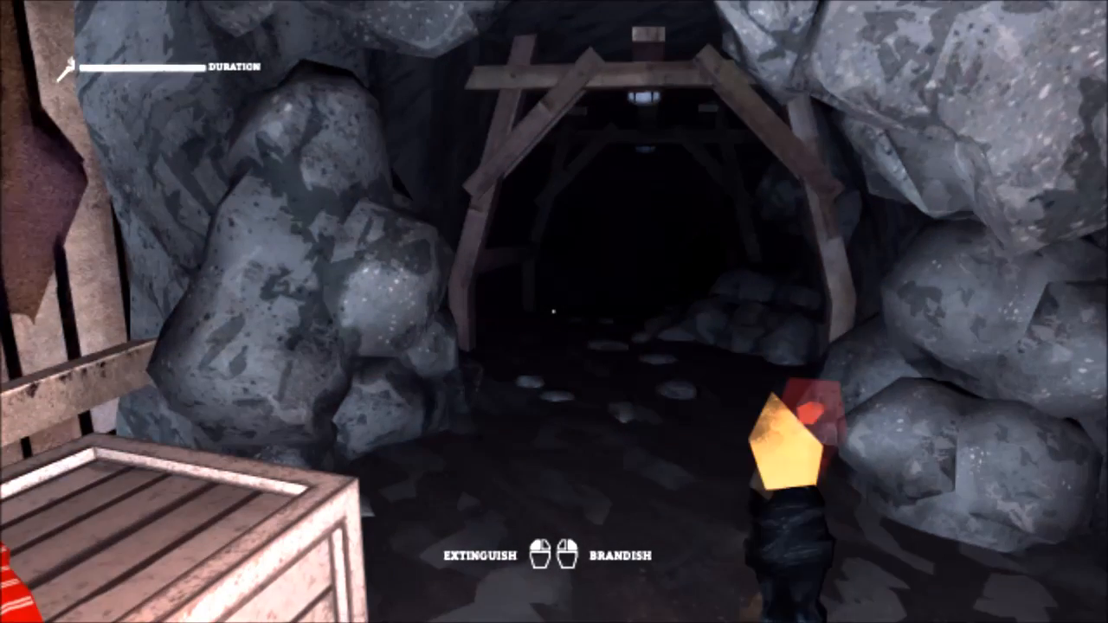
- Brandish the lit torch and walk deeper into the dark mine tunnel past the support frame
right_click(554, 311)
key("w")
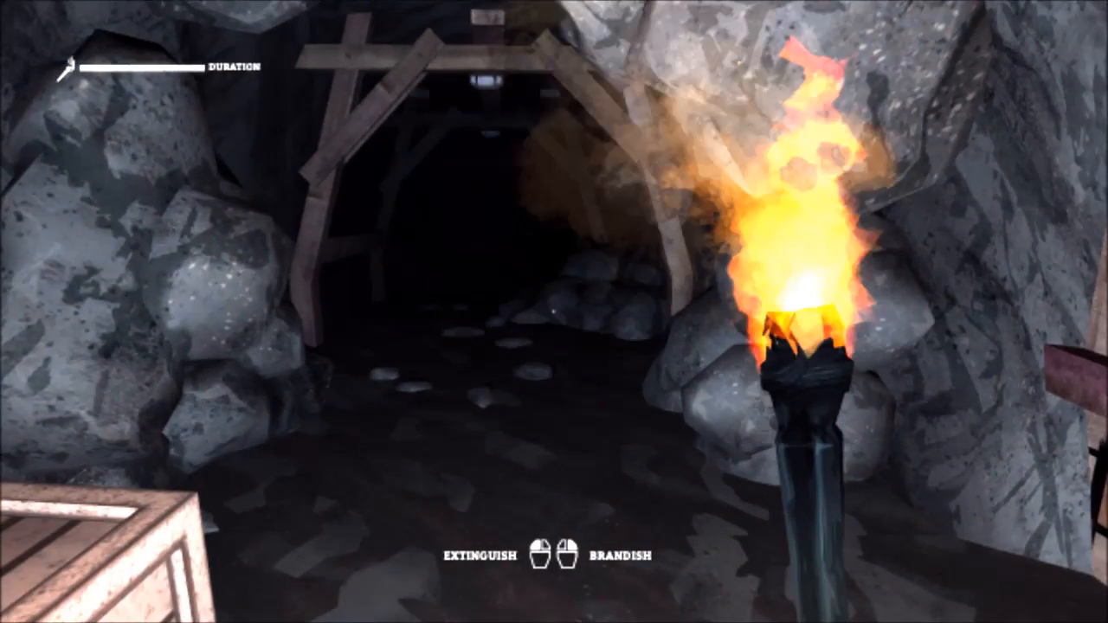
key("w")
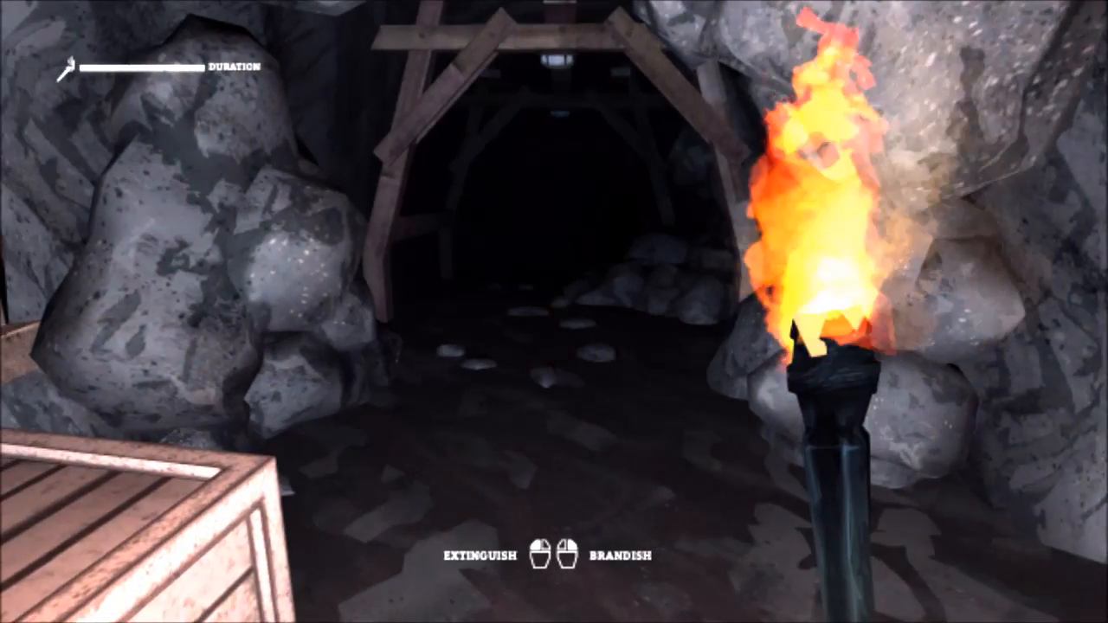
key("w")
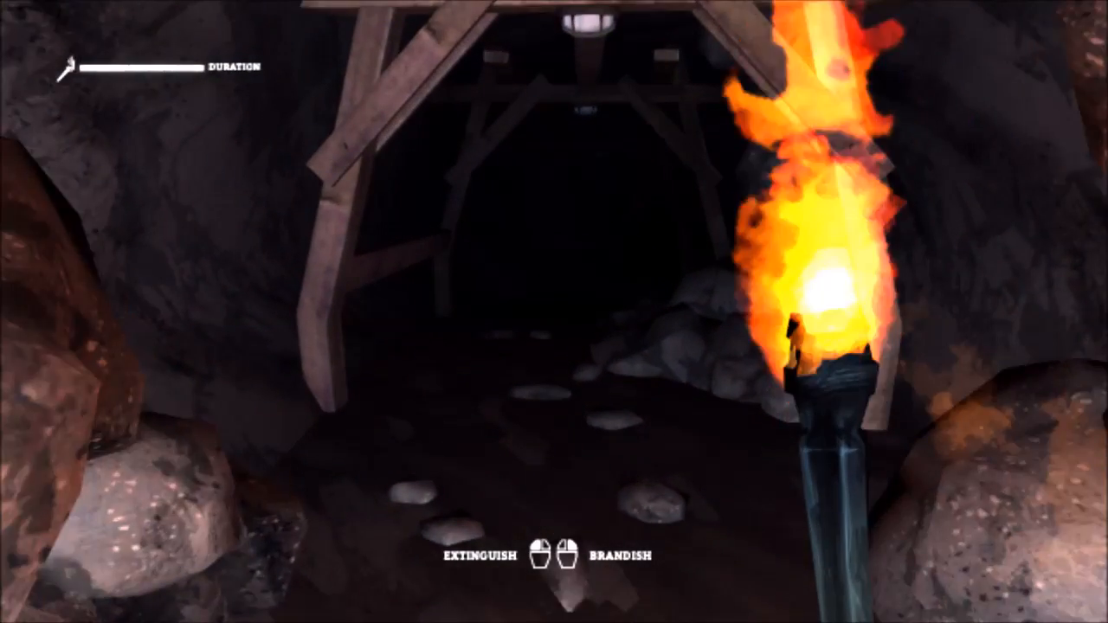
key("w")
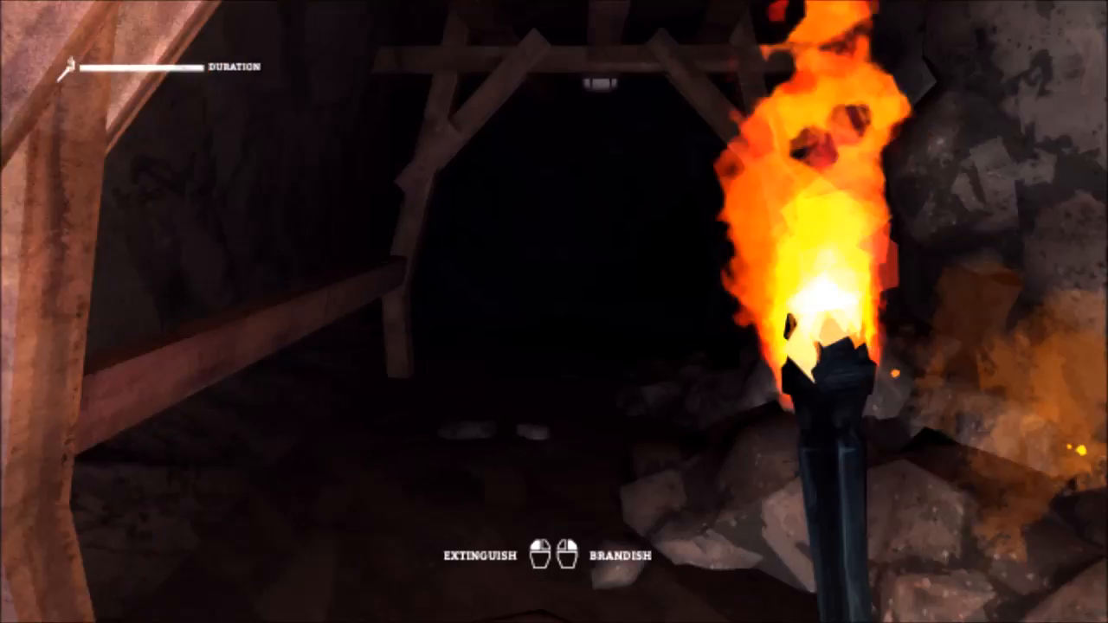
key("w")
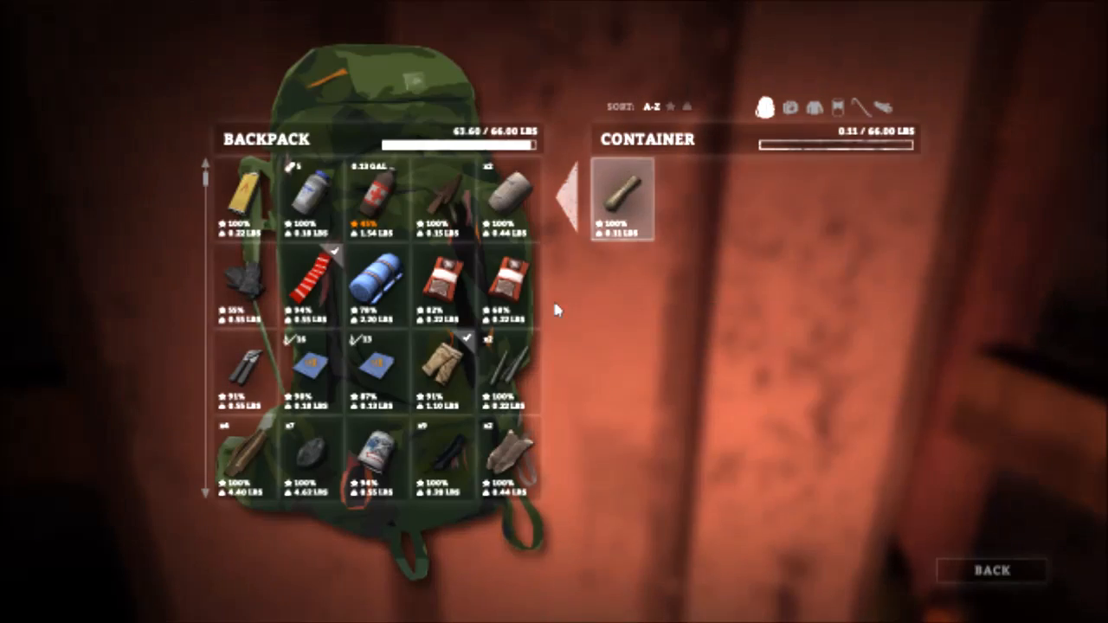
- Take the first locker's item, extinguish the torch, check the next locker empty-handed, and bring up the backpack
left_click(568, 203)
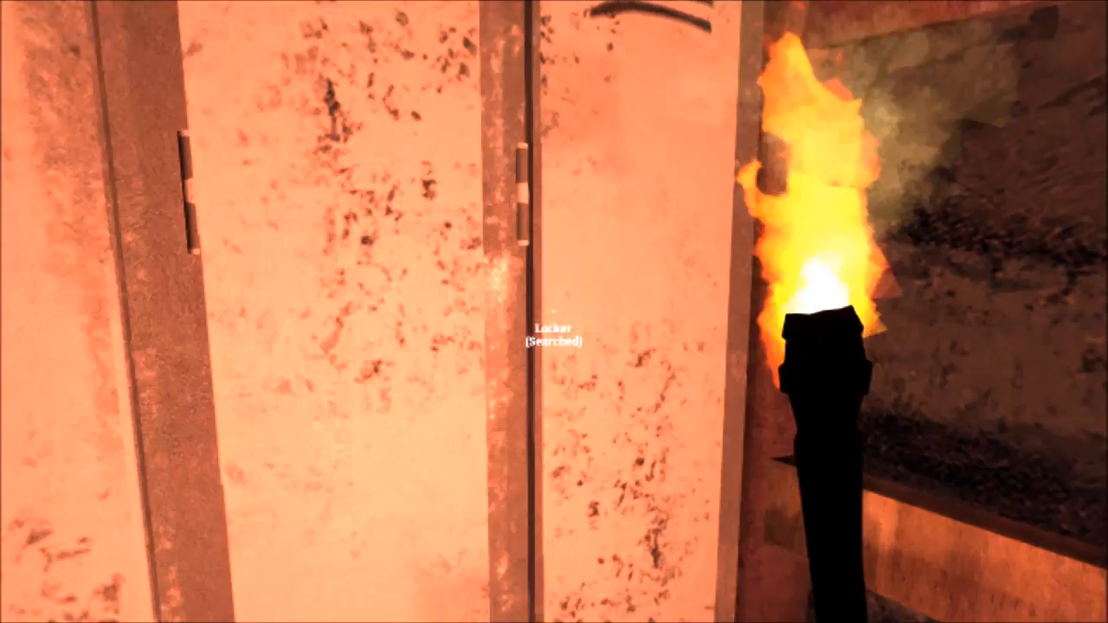
key("1")
left_click(553, 298)
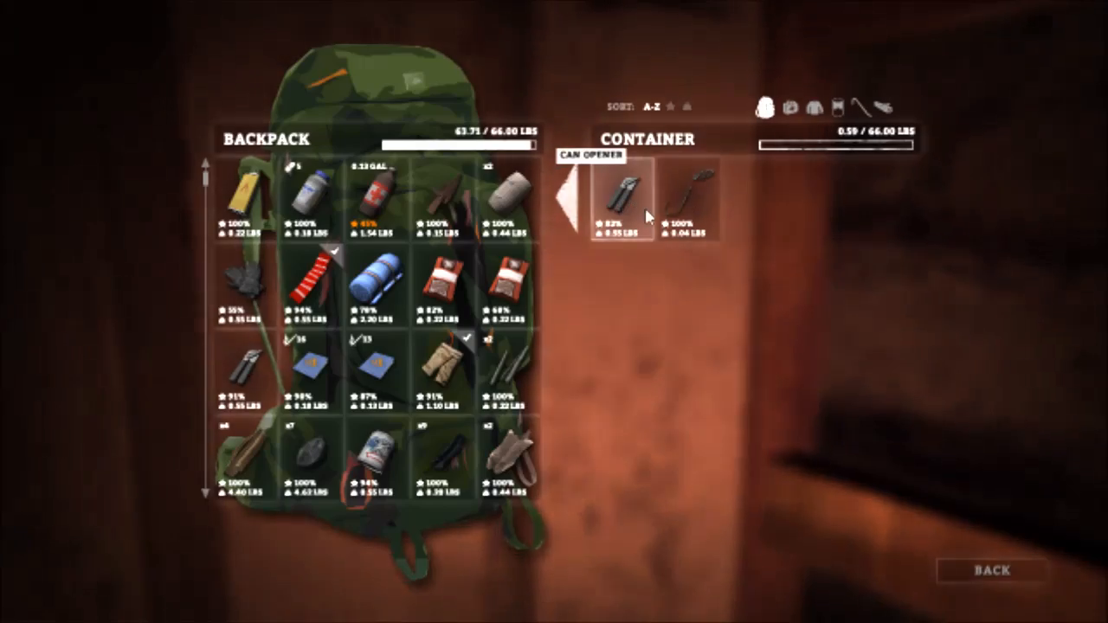
left_click(992, 572)
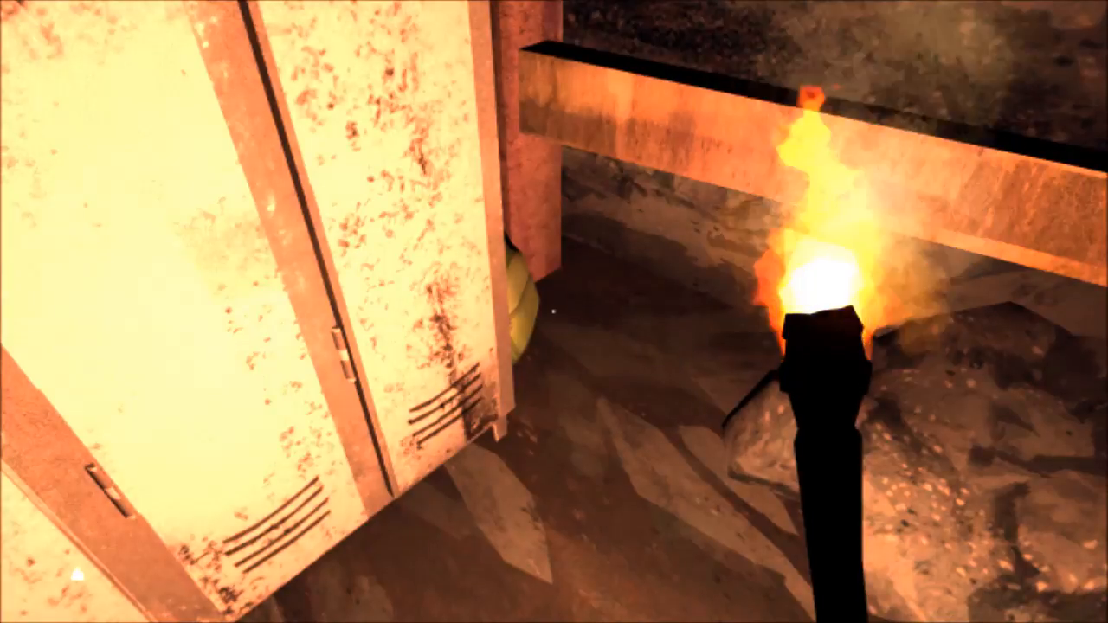
key("i")
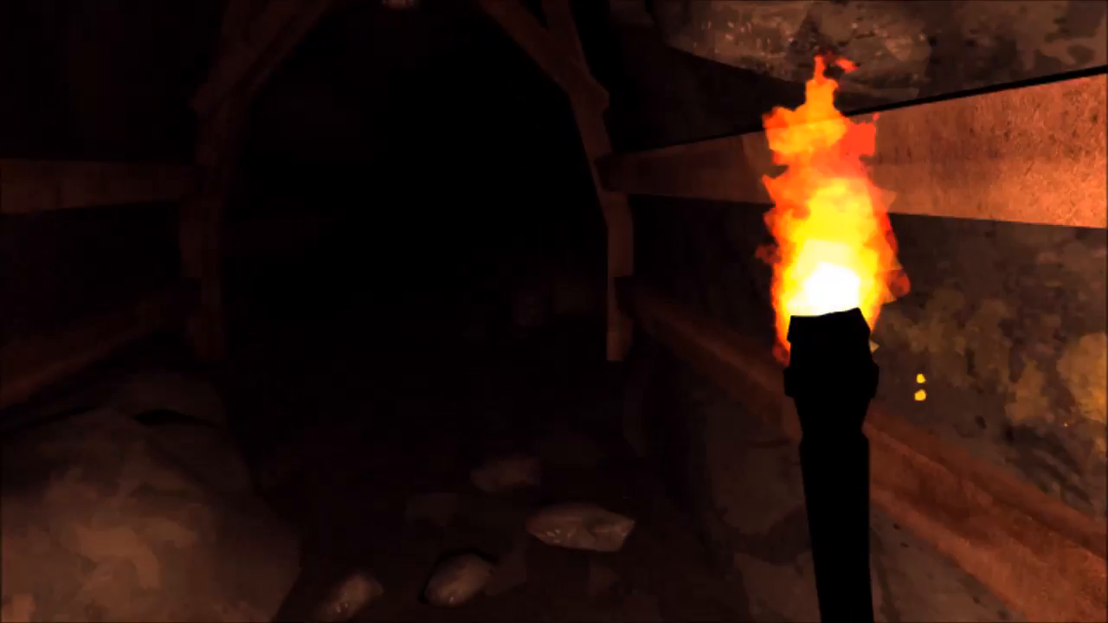
key("w")
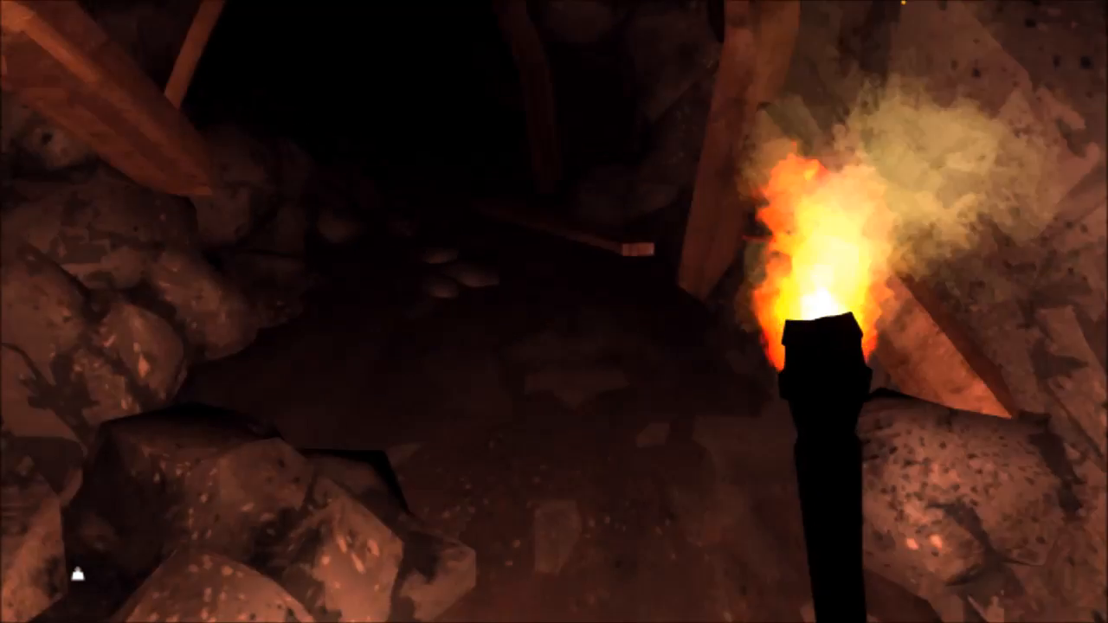
key("w")
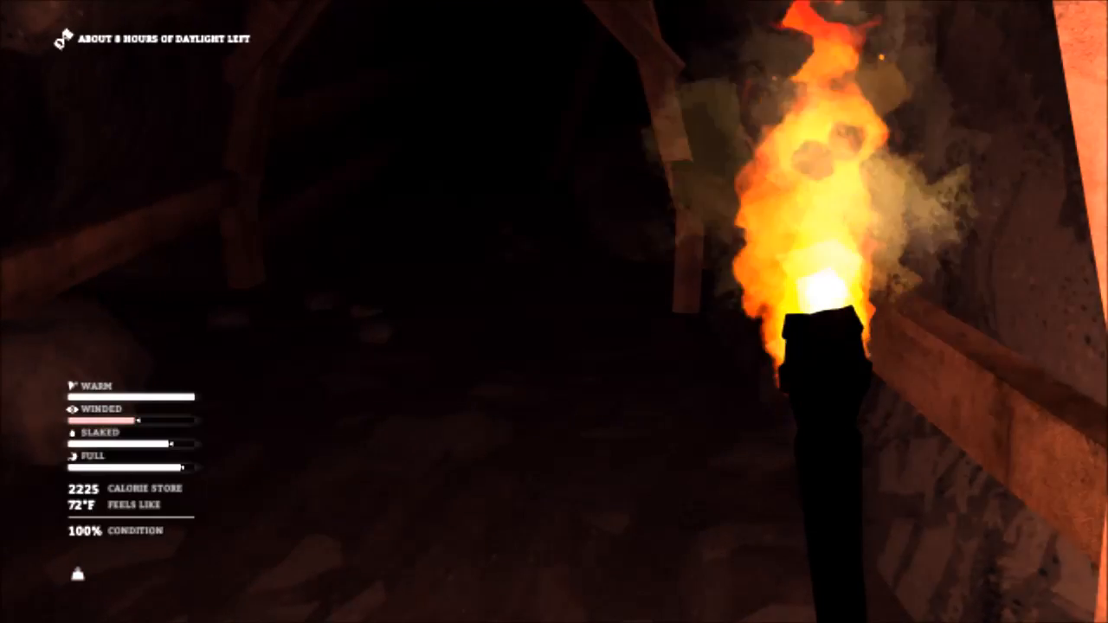
key("i")
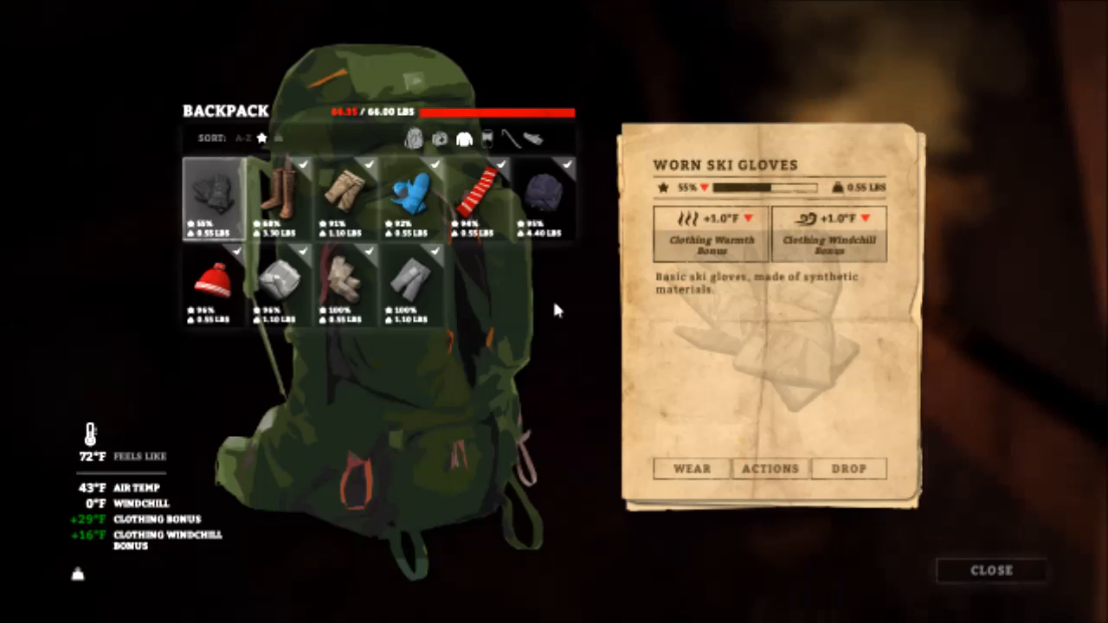
key("i")
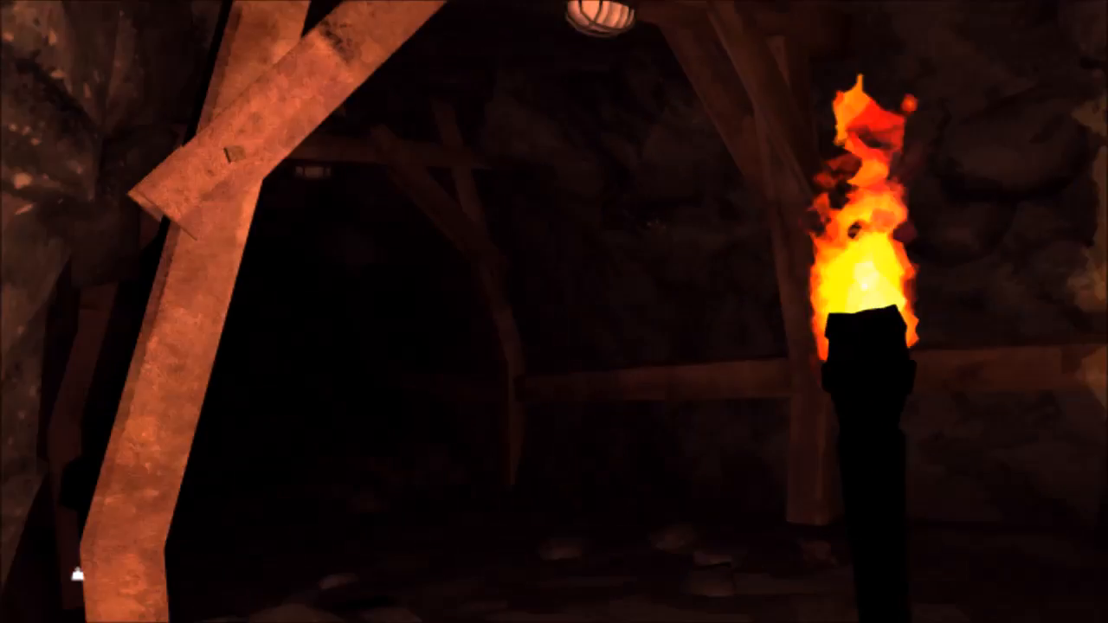
key("w")
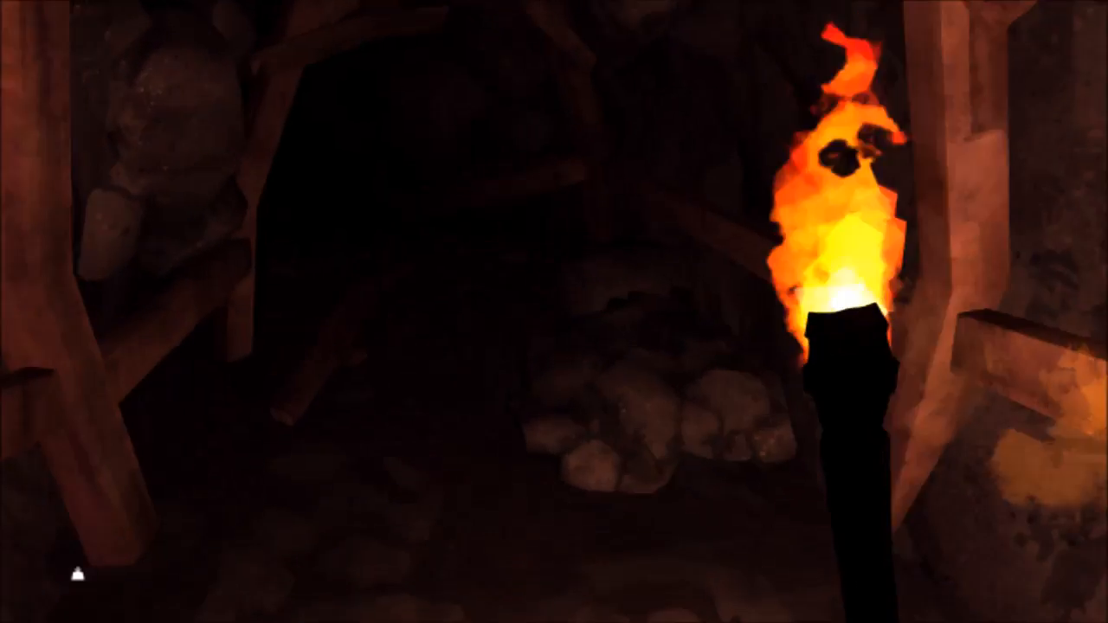
- Walk forward through the mine tunnel up to the frozen corpse on the floor
key("w")
key("w")
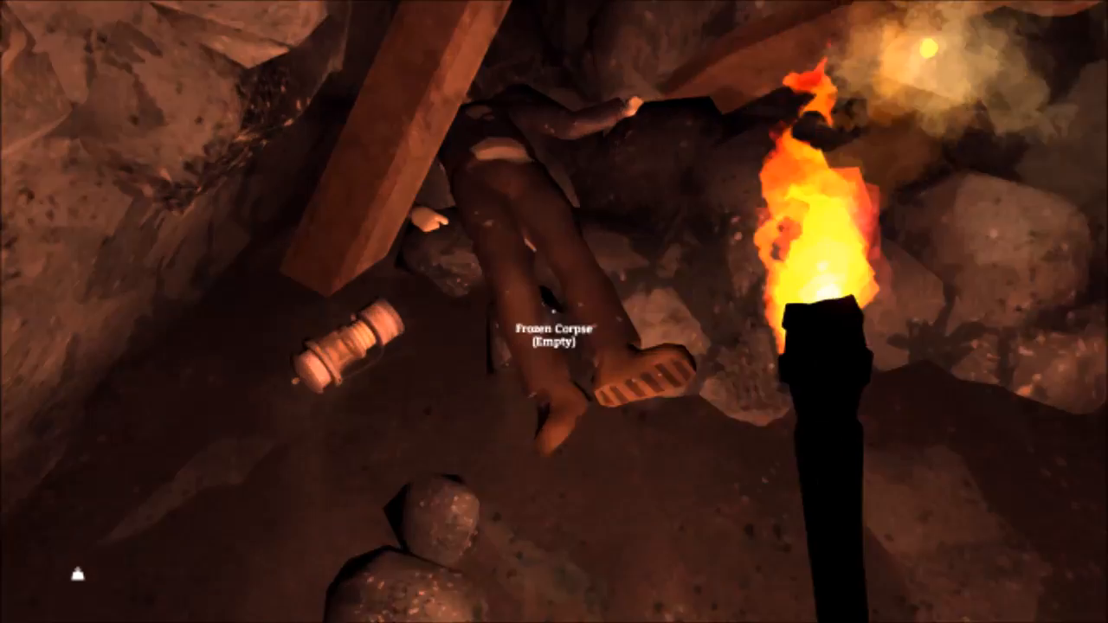
key("w")
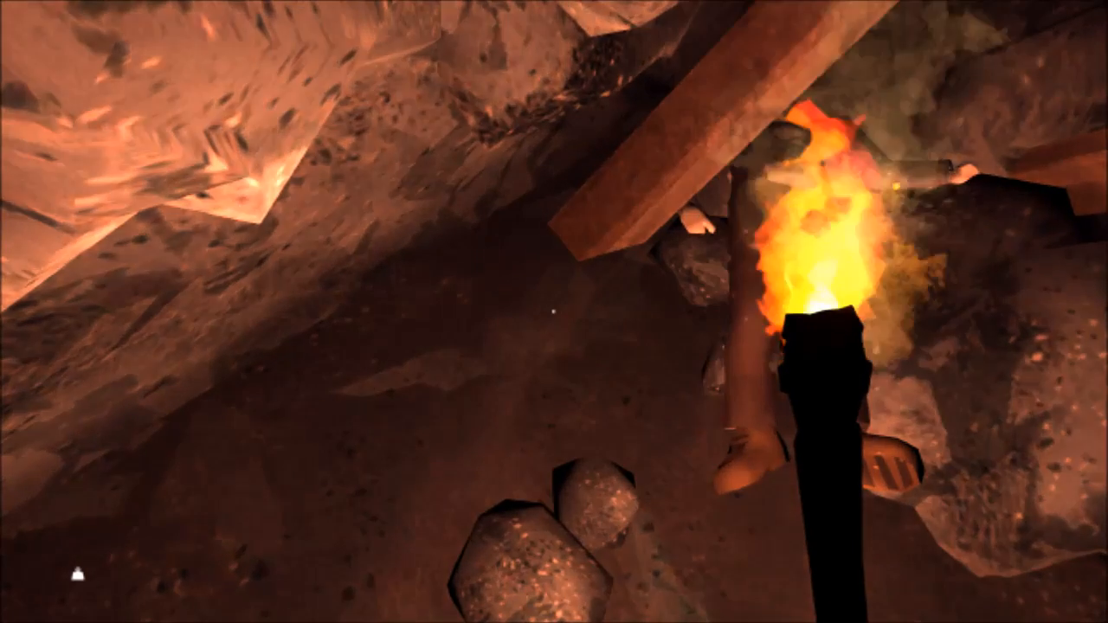
- Bring up the backpack inventory filtered to show only tools
key("i")
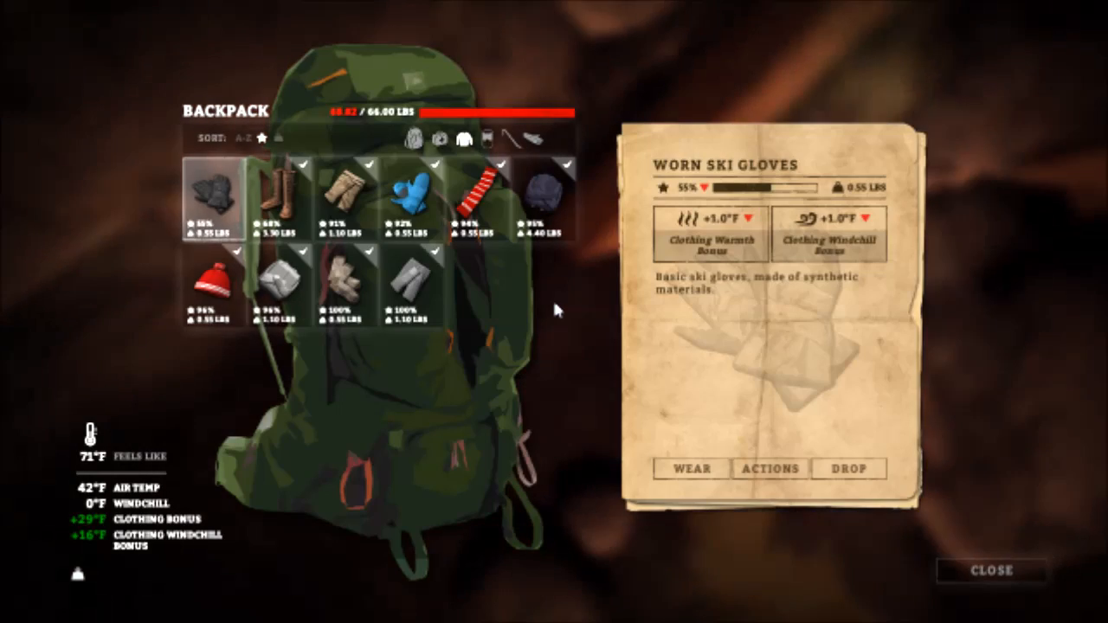
left_click(511, 139)
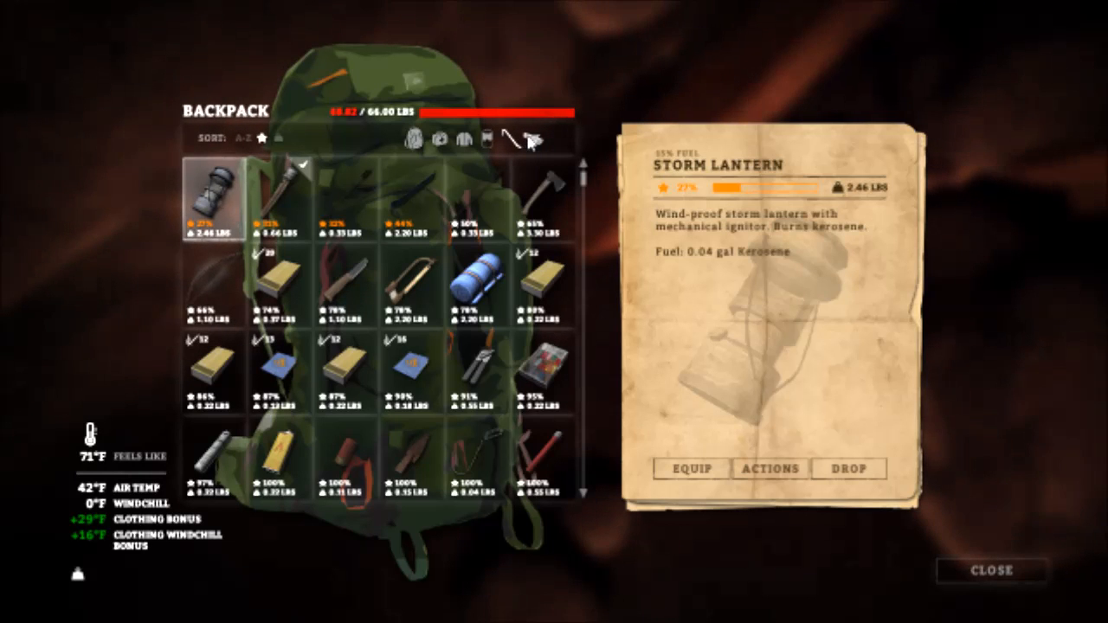
- Drop two lumps of Coal from the materials, then view the backpack's food
left_click(532, 138)
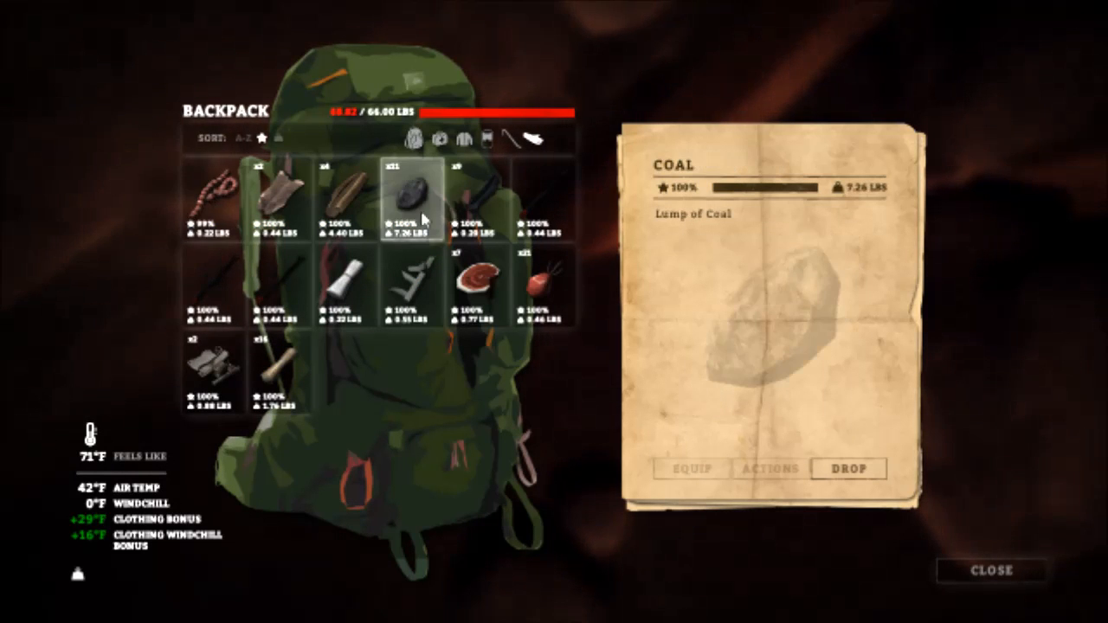
left_click(844, 471)
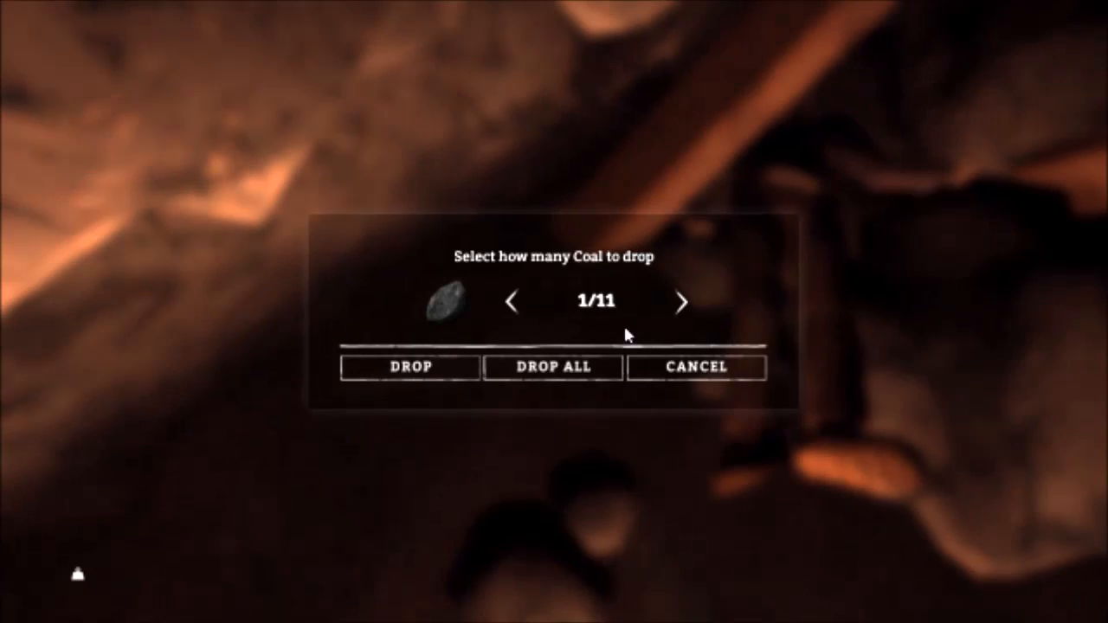
left_click(684, 302)
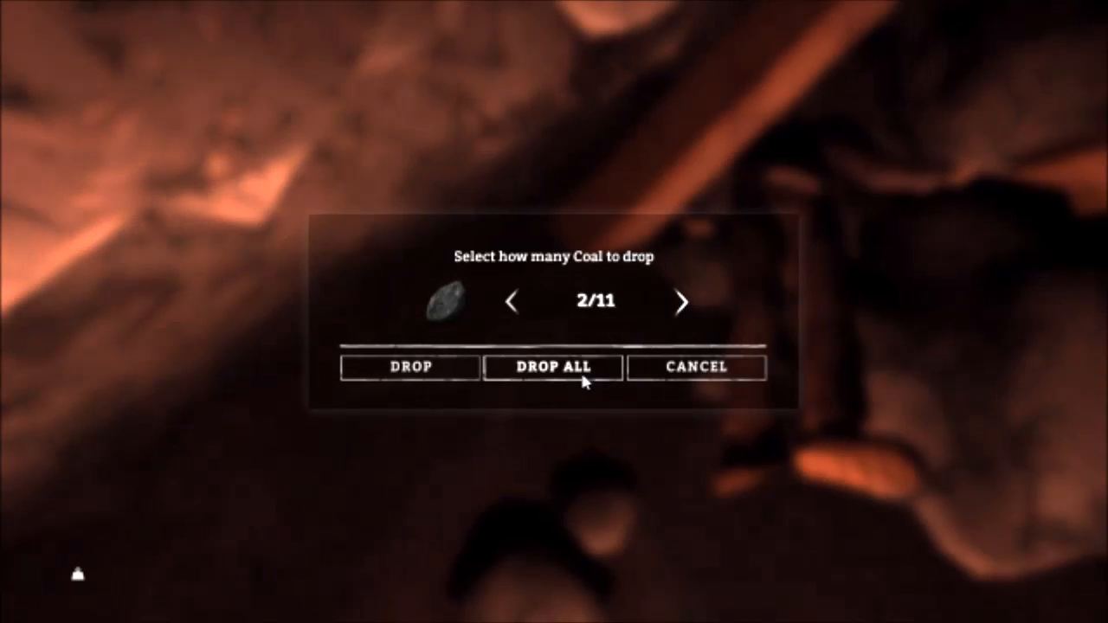
left_click(463, 366)
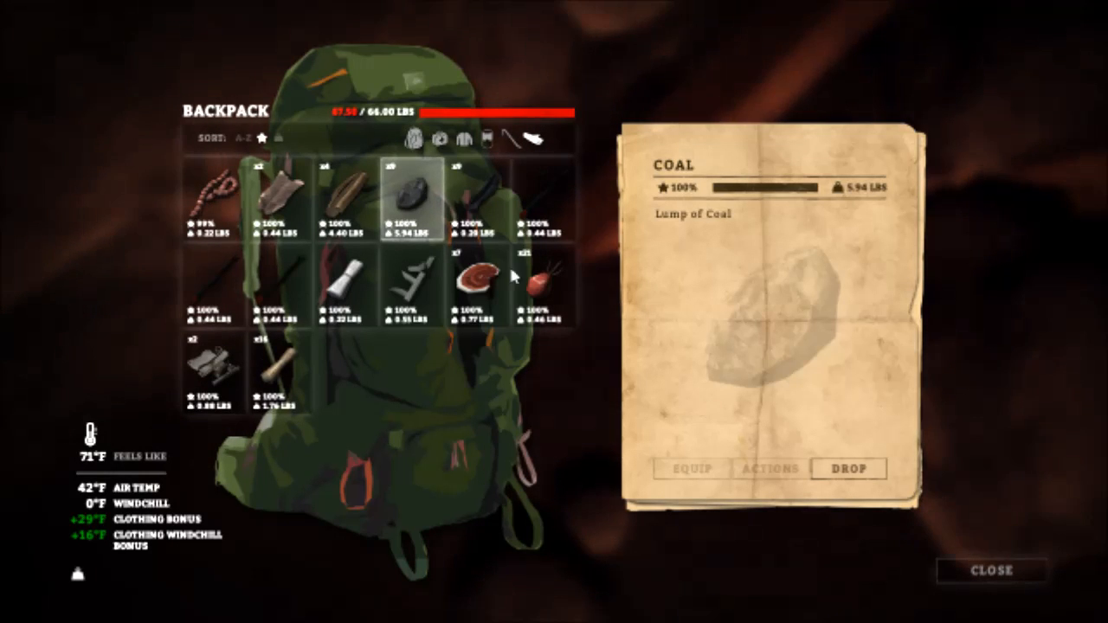
left_click(486, 141)
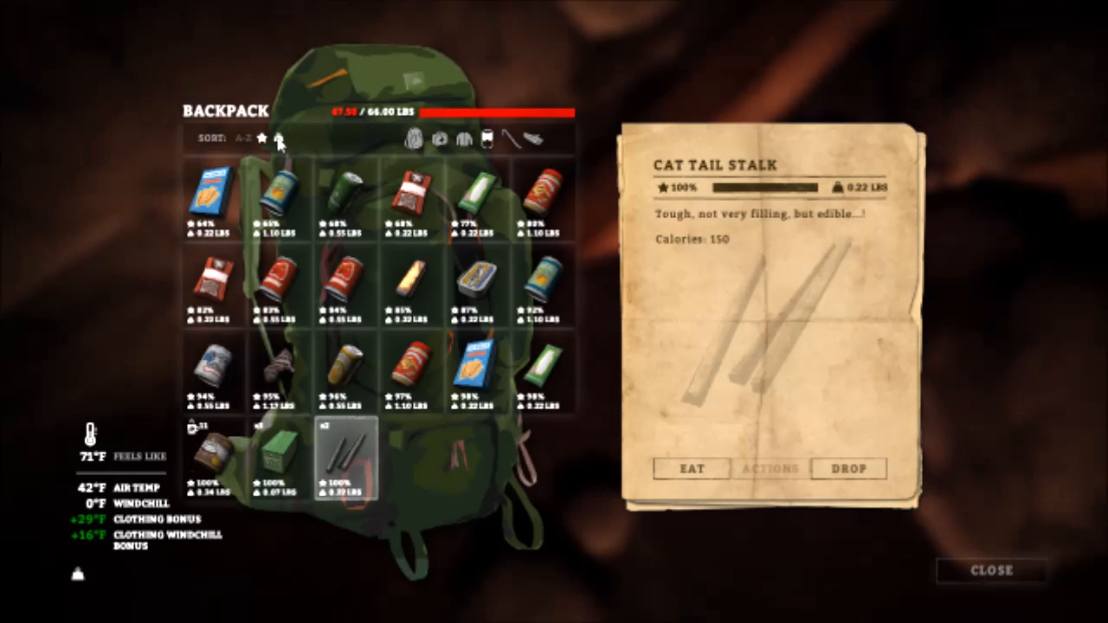
- Sort food by weight, eat the cooked rabbit, drink a soda, and close the backpack
left_click(280, 141)
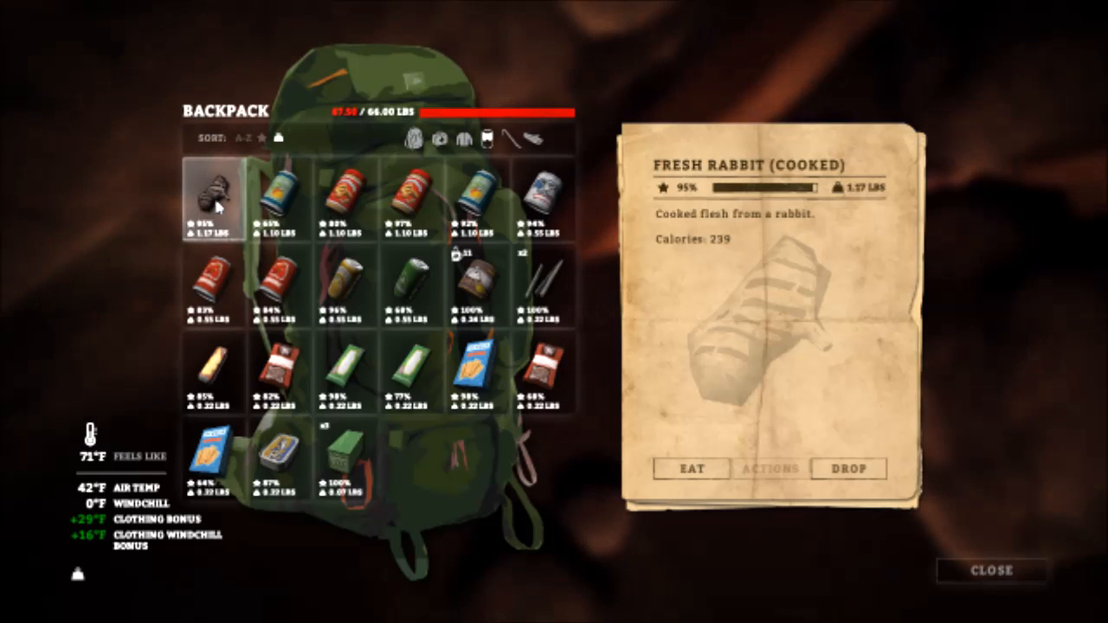
left_click(667, 477)
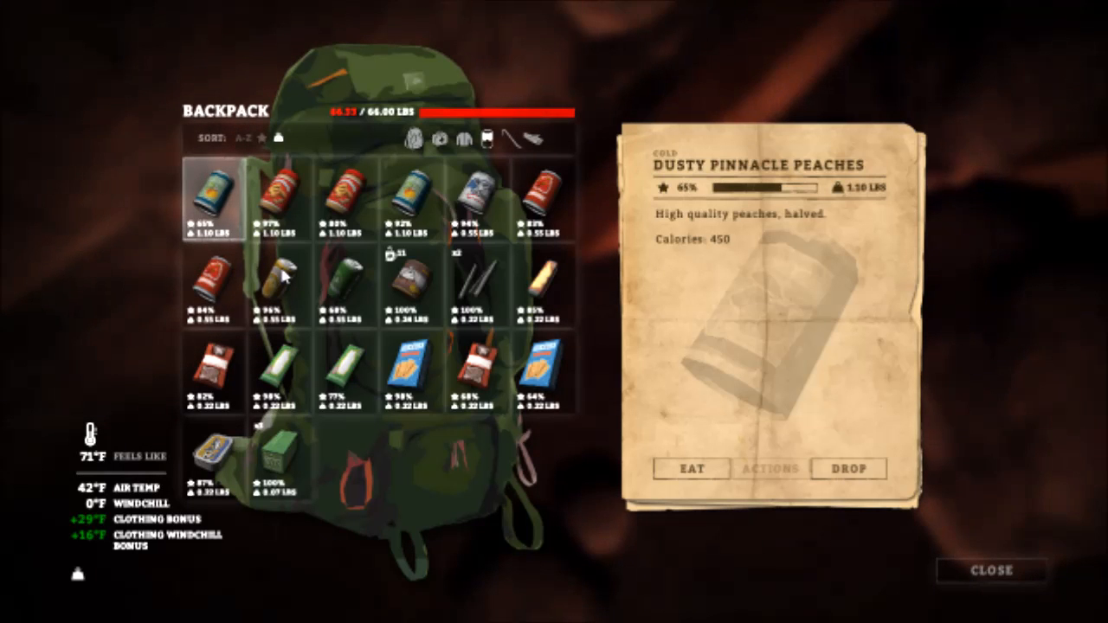
left_click(686, 478)
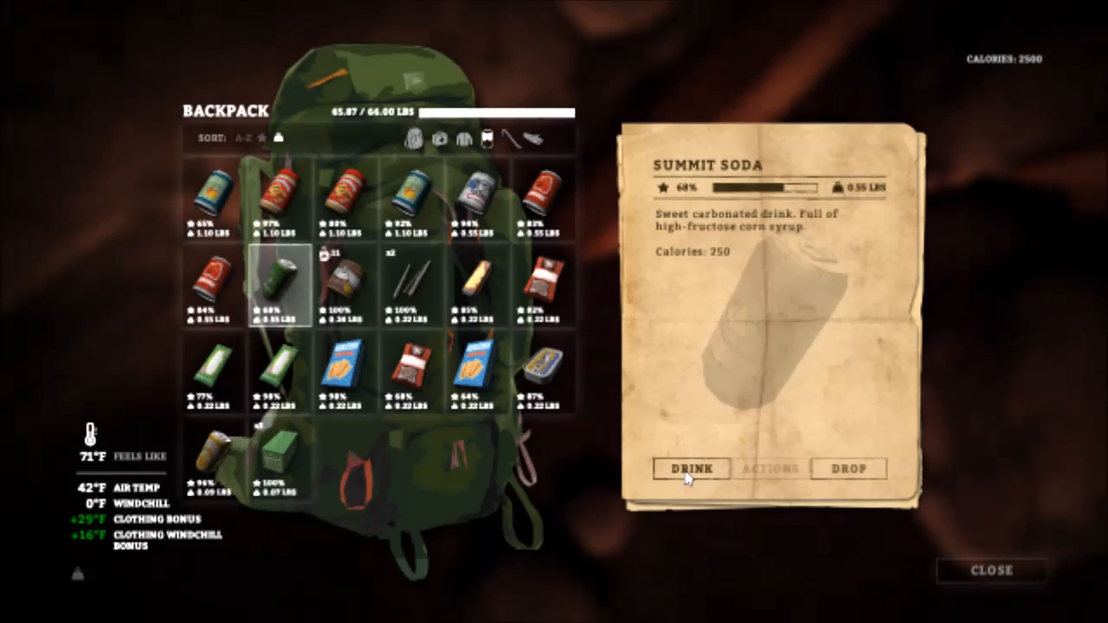
left_click(992, 571)
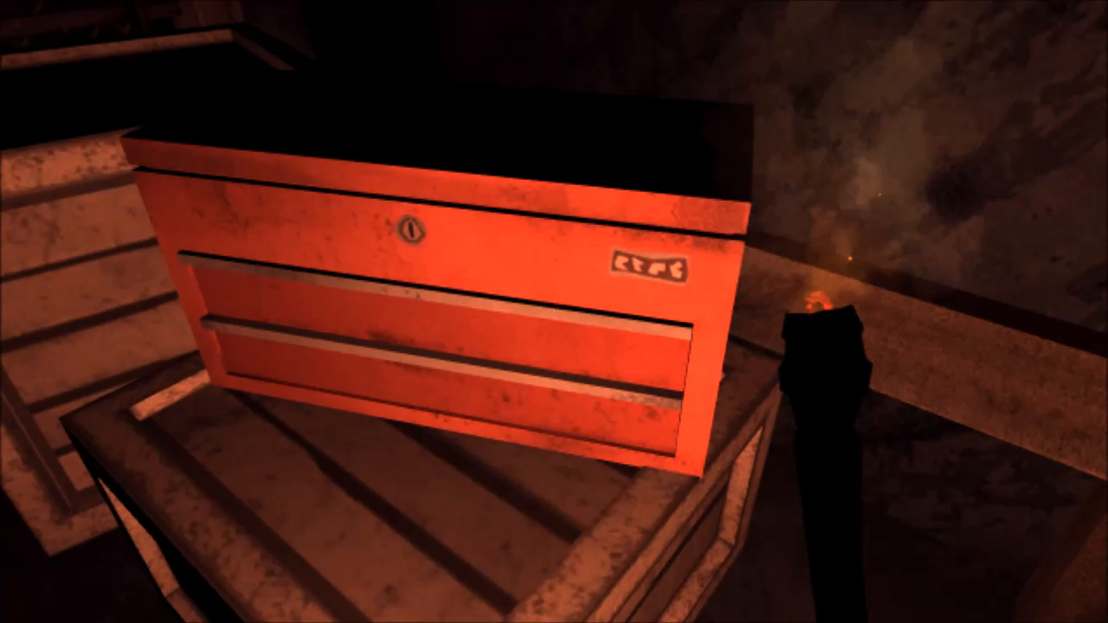
- Interact with the red tool chest drawer on the crate
left_click(555, 312)
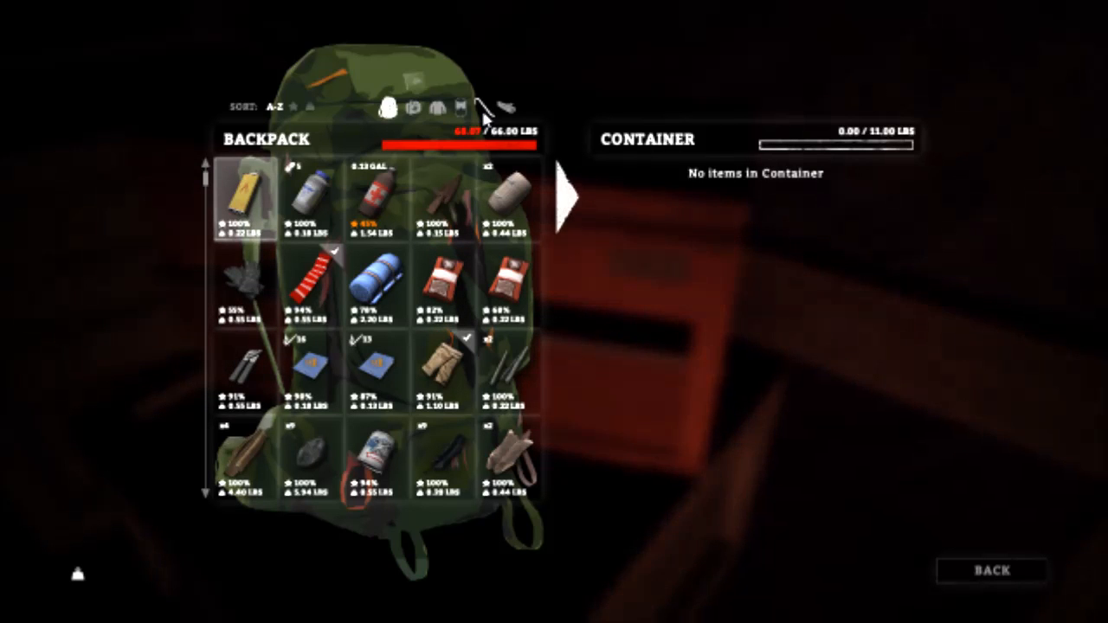
- Stash the prybar from the backpack's tools into the drawer and return to the mine
left_click(483, 106)
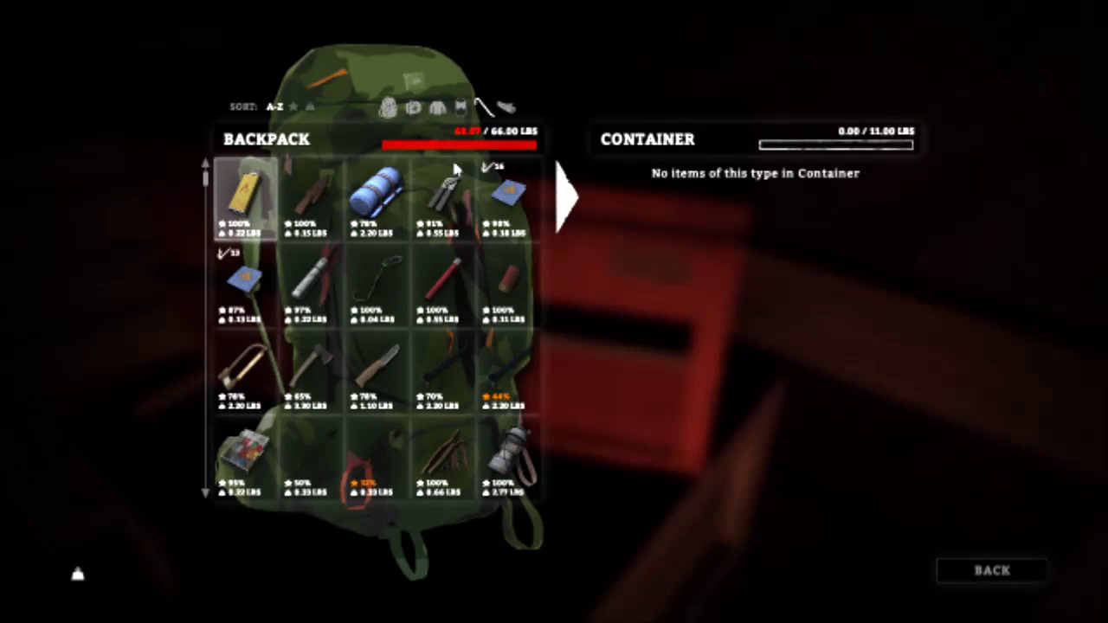
left_click(511, 372)
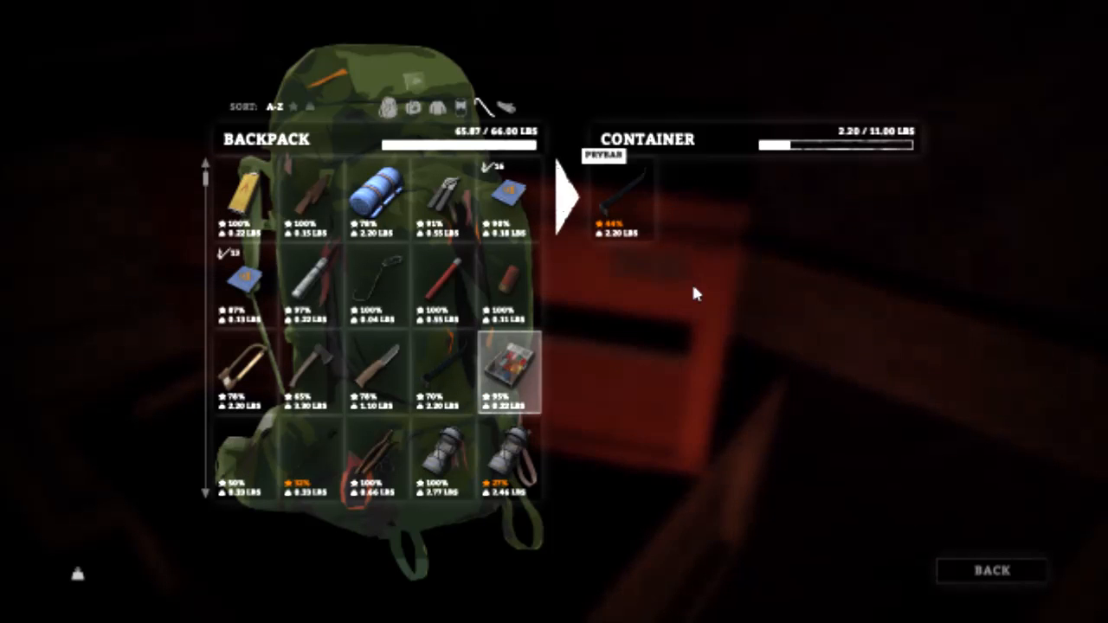
left_click(1000, 573)
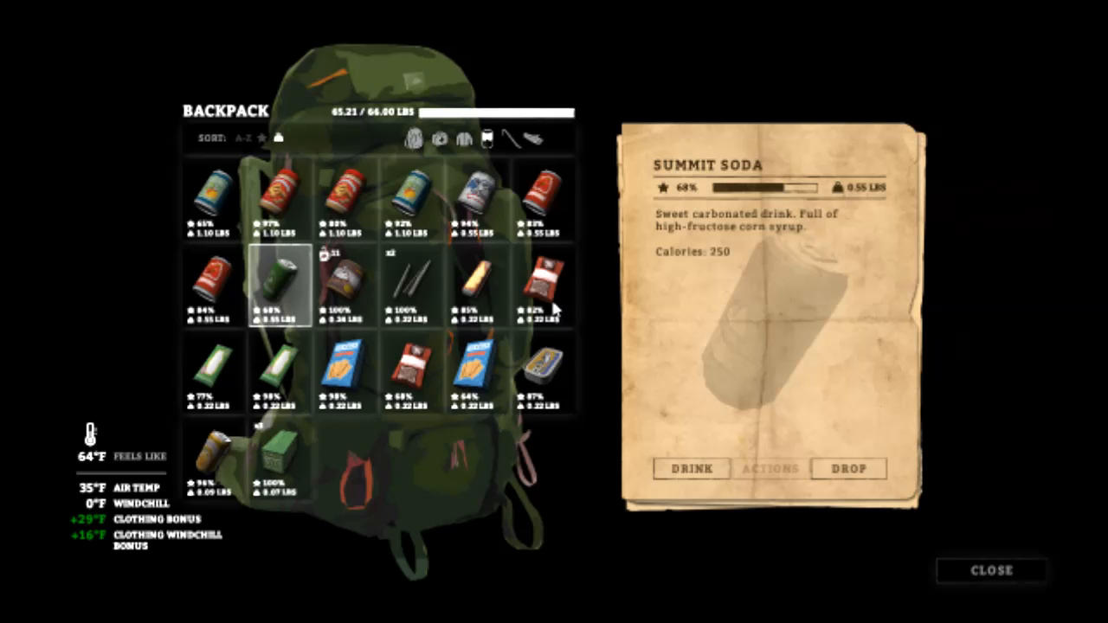
- Select the Storm Lantern from the backpack's tools to hold it lit in hand
left_click(517, 145)
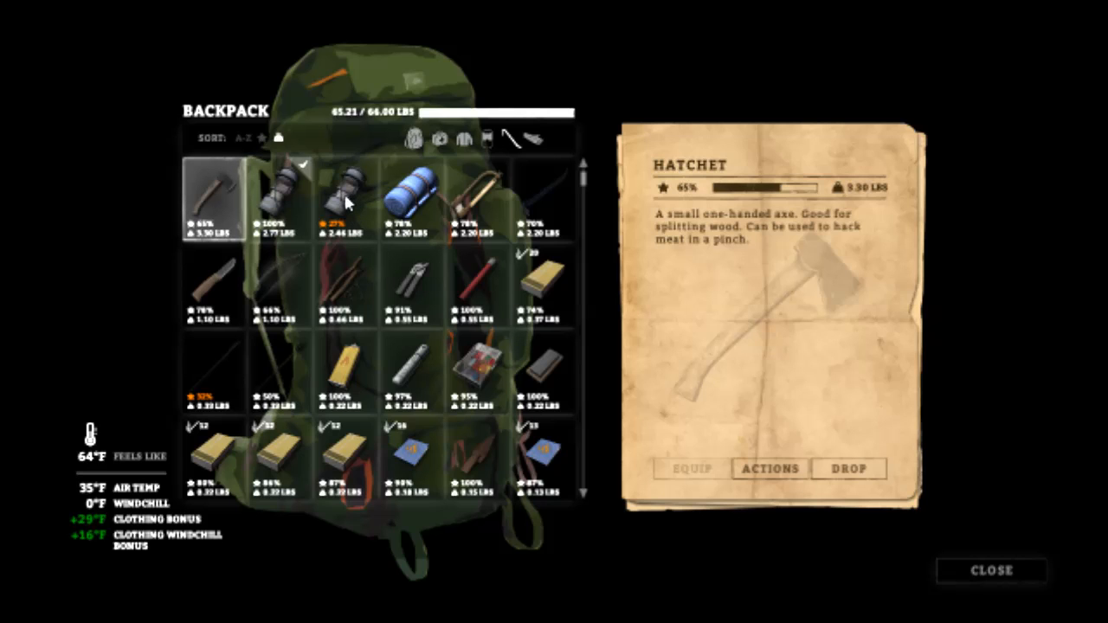
left_click(344, 191)
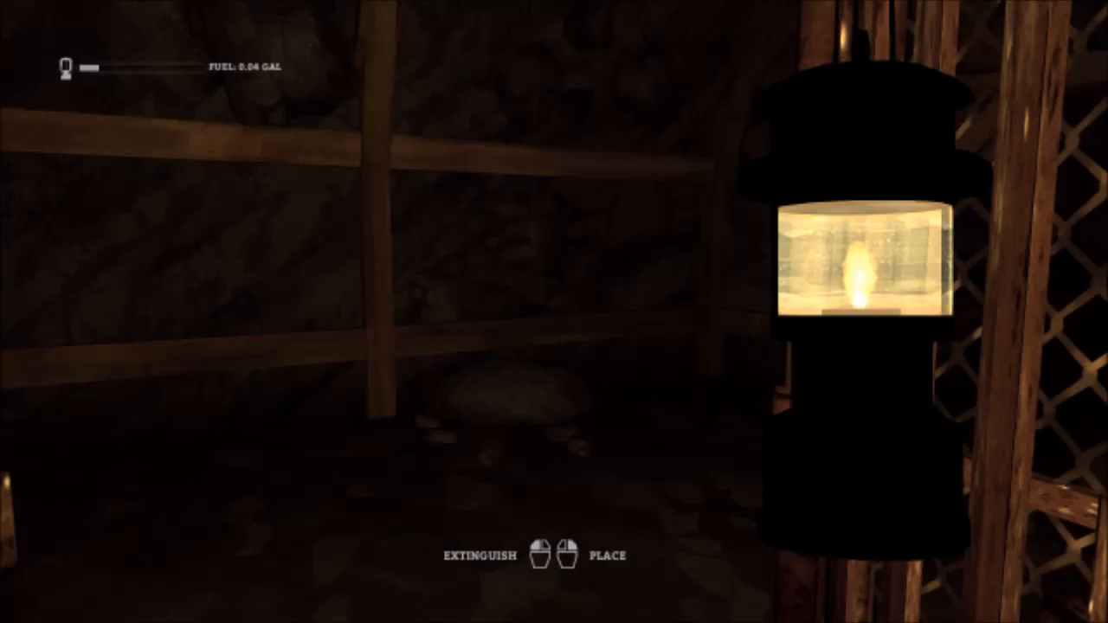
- Walk through the timber-framed mine tunnels by lantern light toward the exit
key("w")
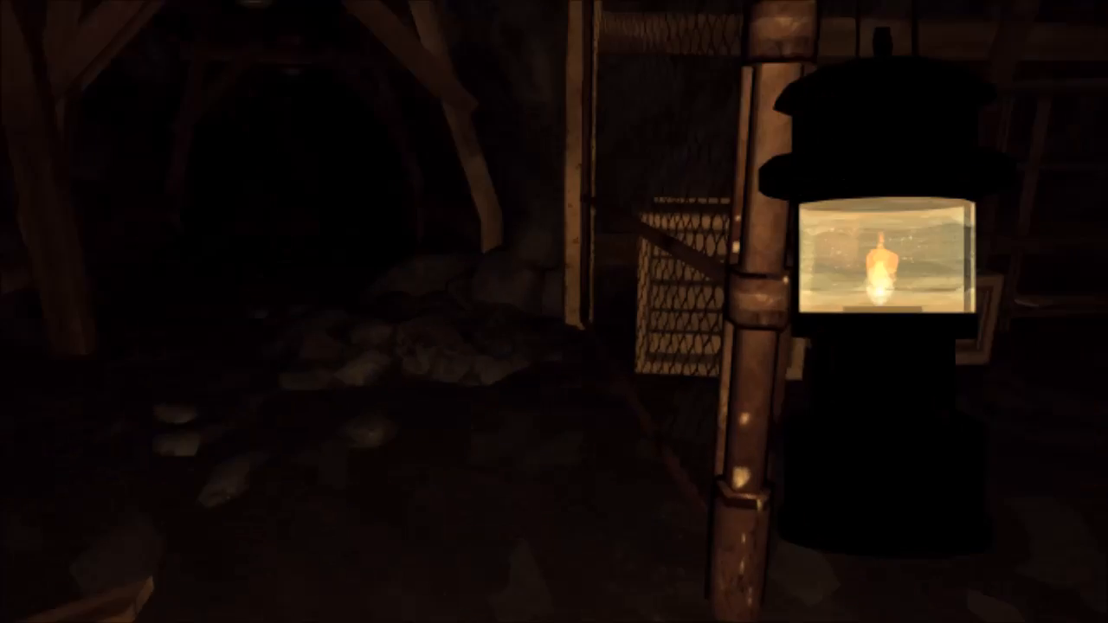
key("w")
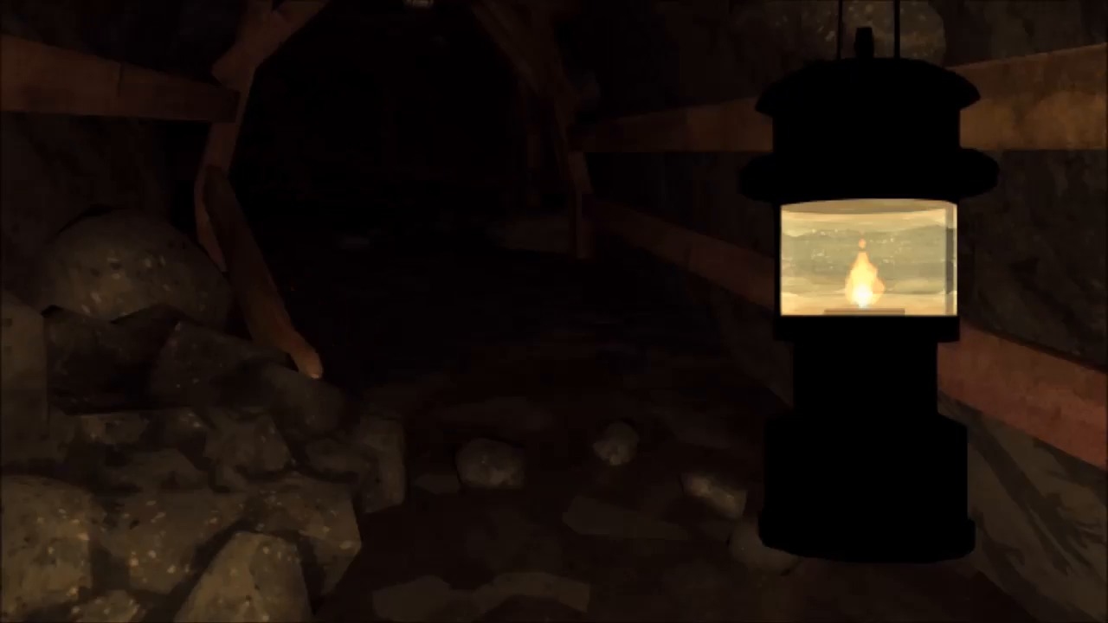
key("w")
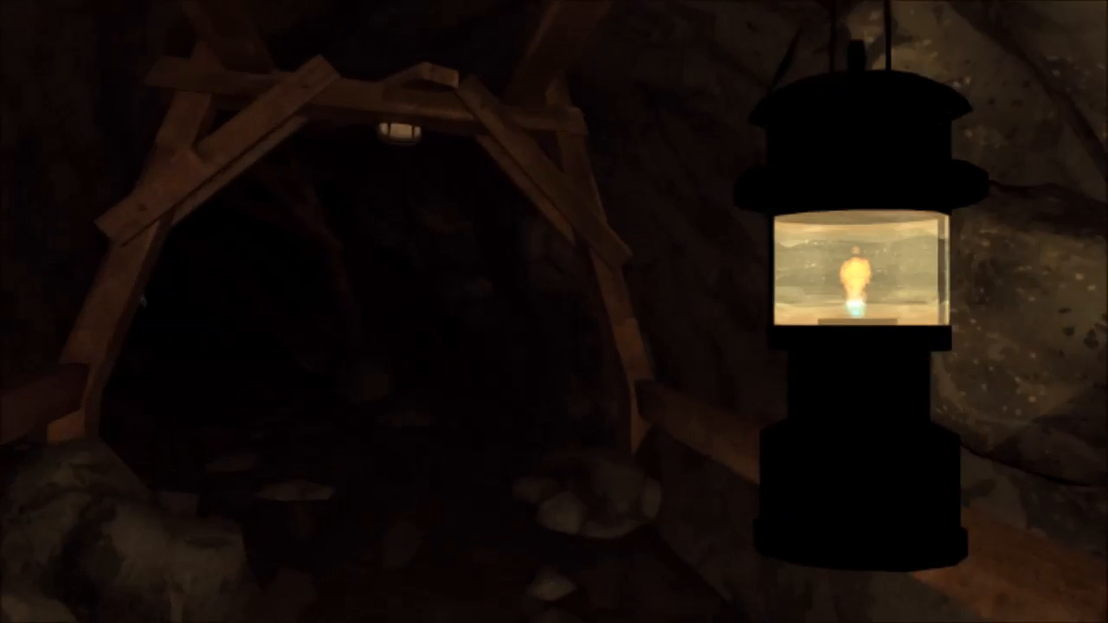
key("w")
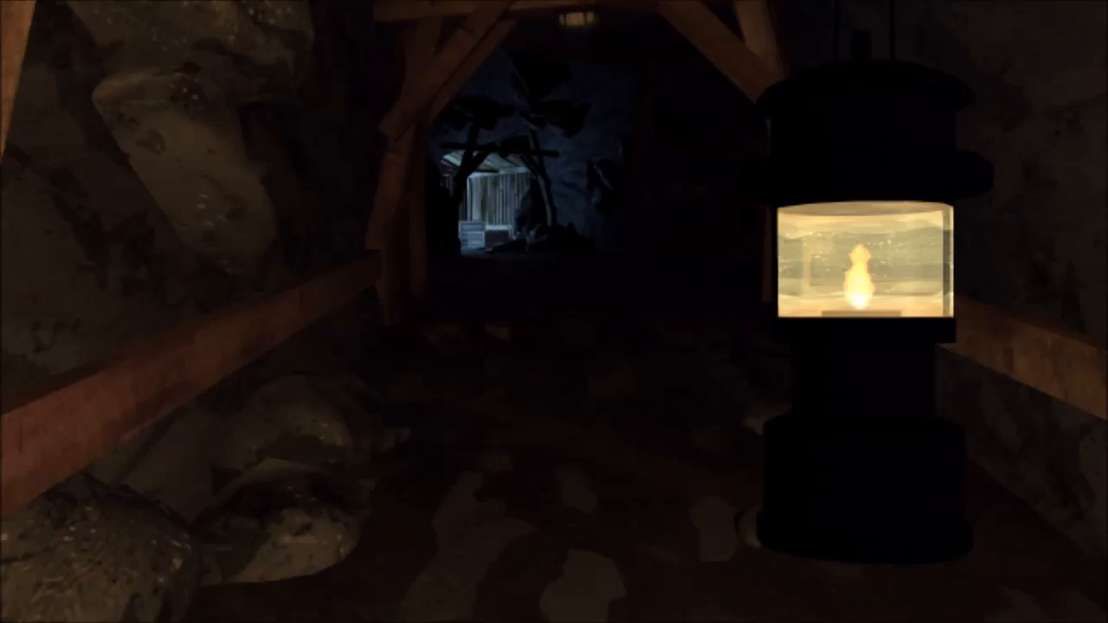
- Enter the entrance room and head past the portable toilet toward the shelving
key("w")
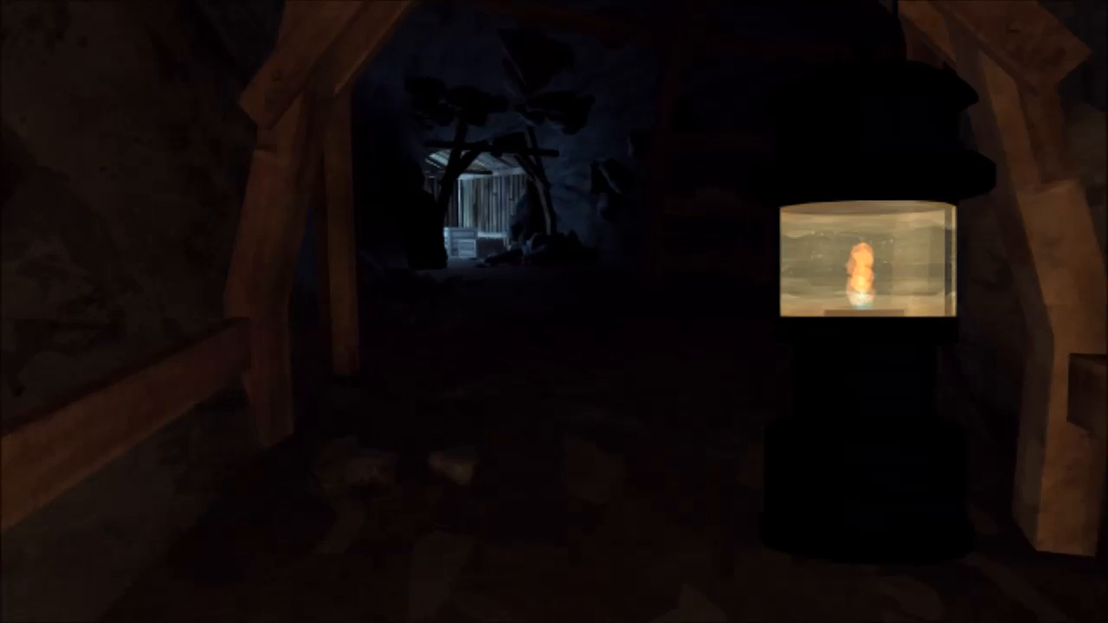
key("w")
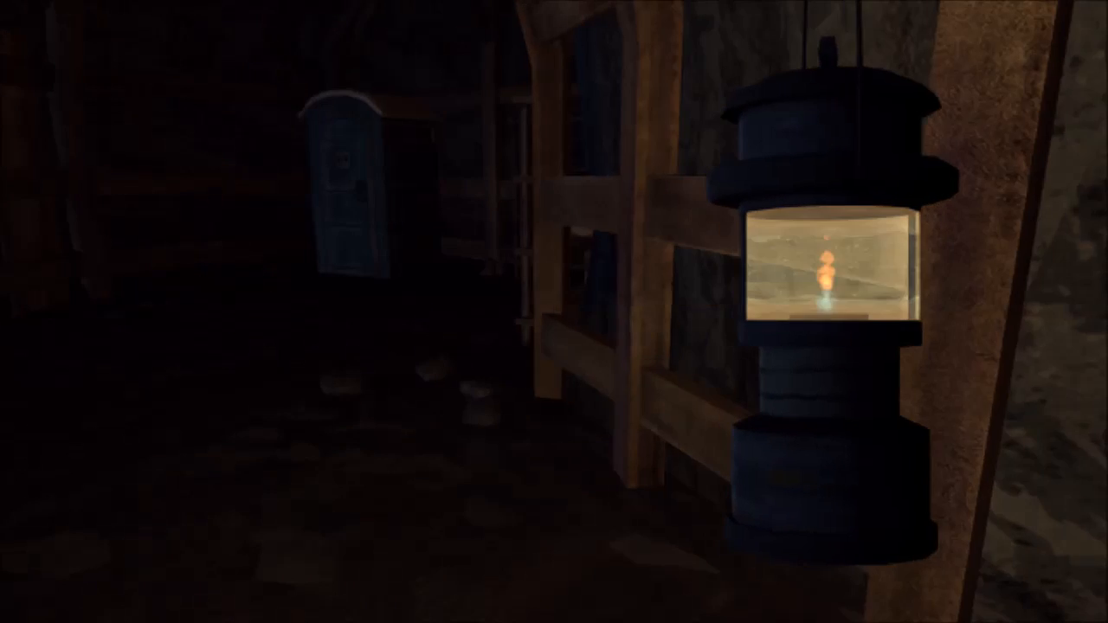
key("w")
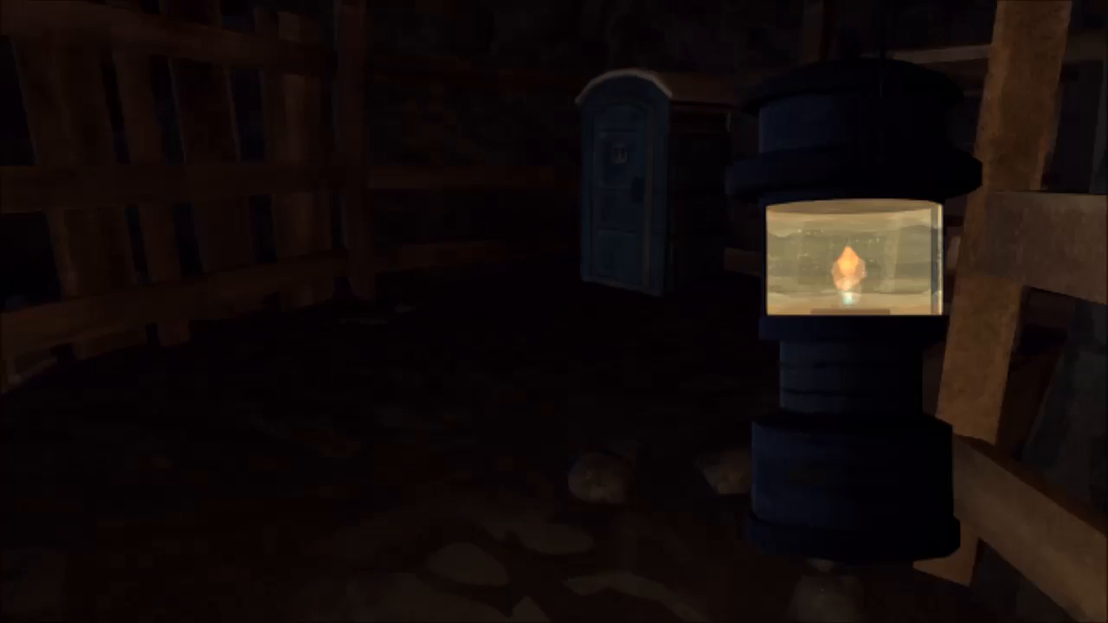
key("w")
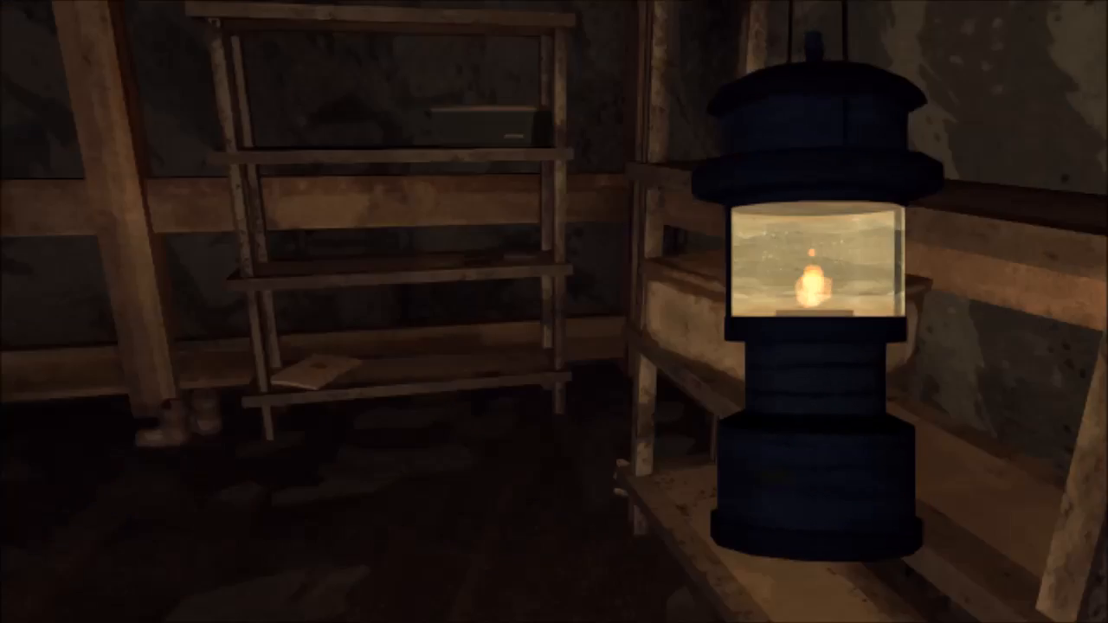
key("w")
- Walk up to the metal shelf and look up at the green box on it
key("a")
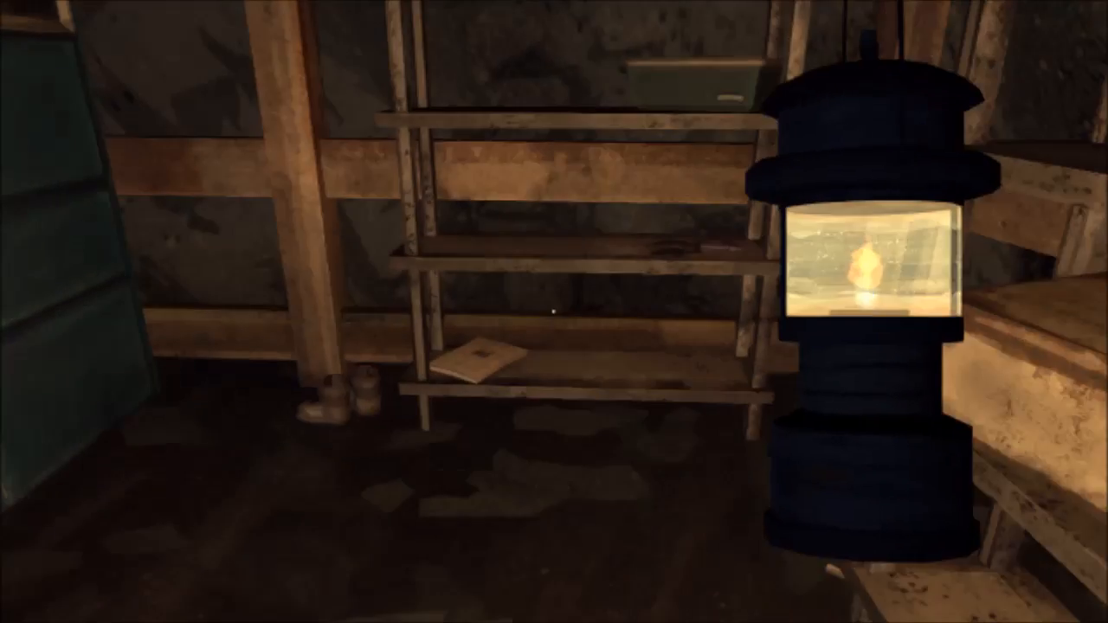
key("w")
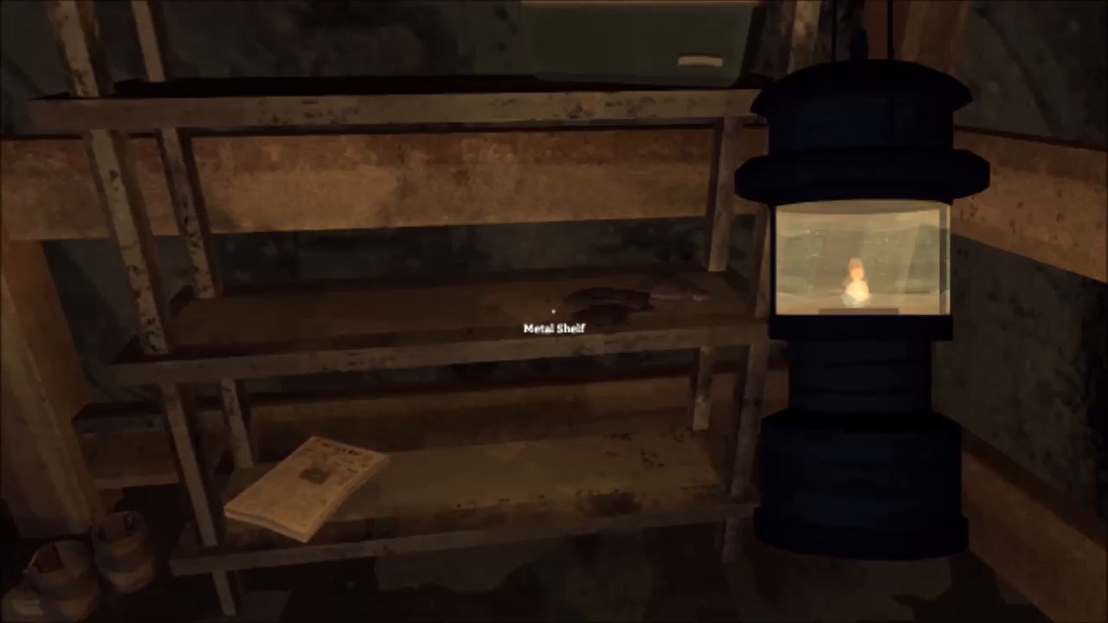
key("w")
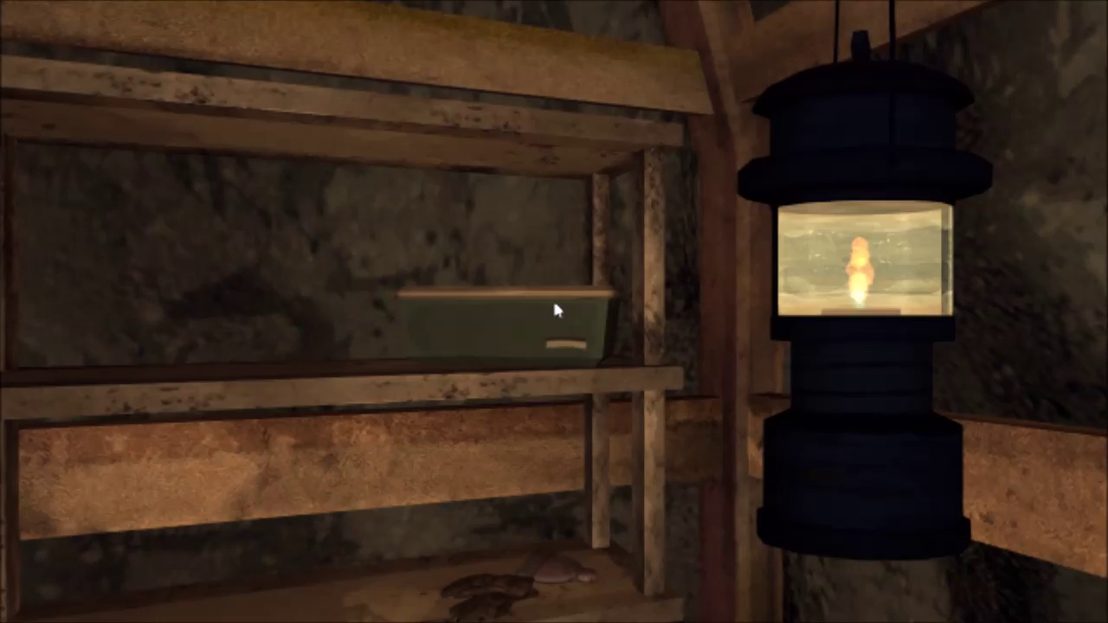
- Search the green box on the shelf to see its contents
left_click(554, 310)
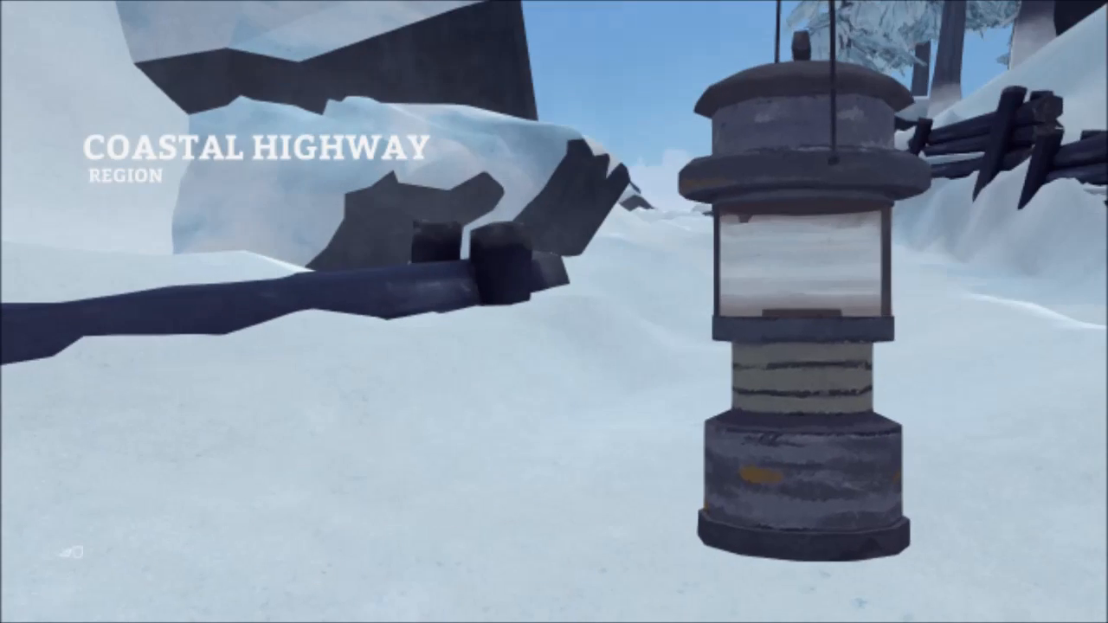
key("w")
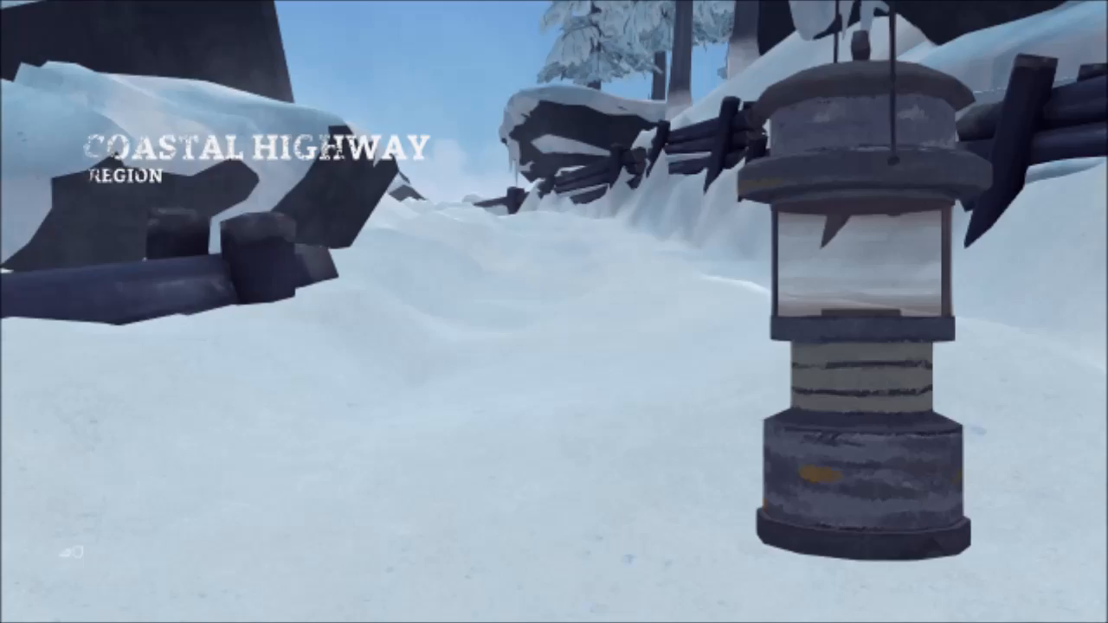
- Walk onward and turn left through the snow beside the fence in Coastal Highway
key("w")
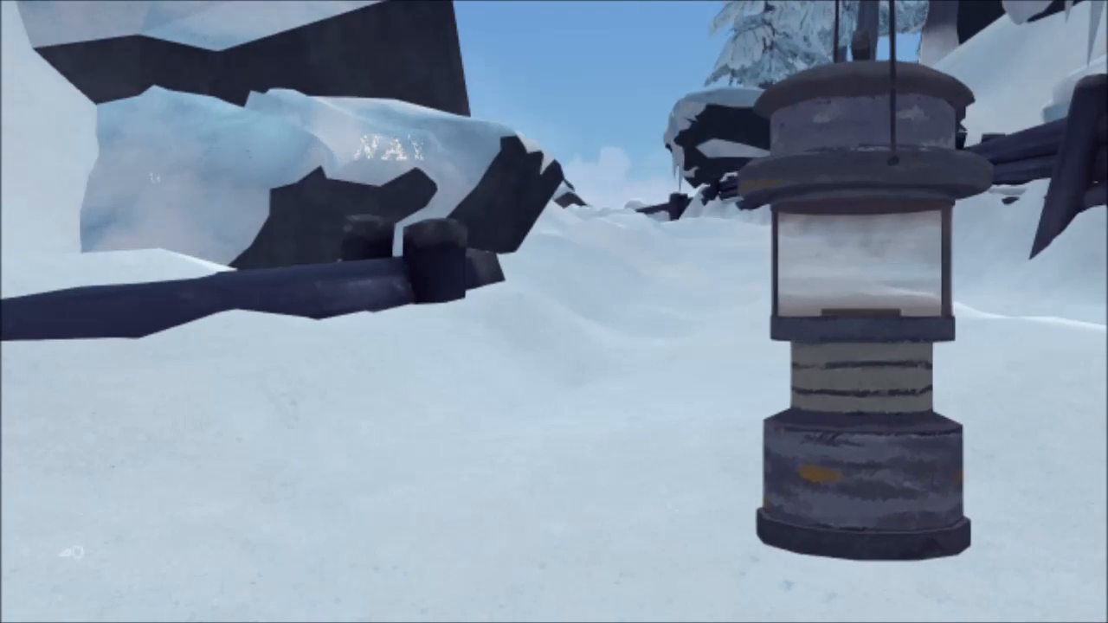